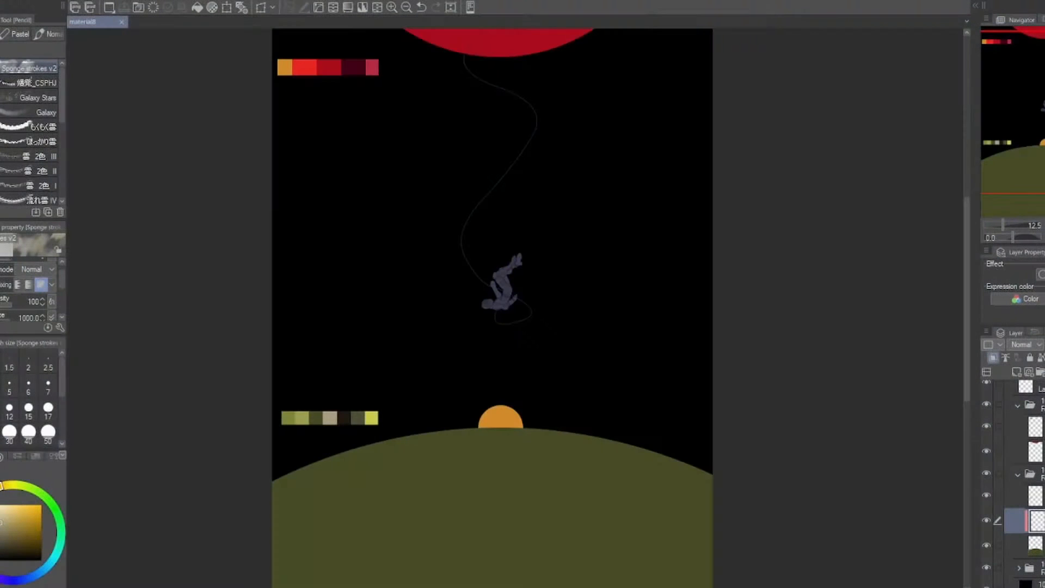
Paint dark brown mottled texture over the left and right of the green planet with the Sponge strokes v2 brush.
scroll(751, 283, up, 3)
alt+click(297, 232)
scroll(327, 270, down, 2)
mouse_move(351, 376)
mouse_down()
mouse_move(399, 306)
mouse_move(385, 453)
mouse_up()
scroll(30, 292, down, 1)
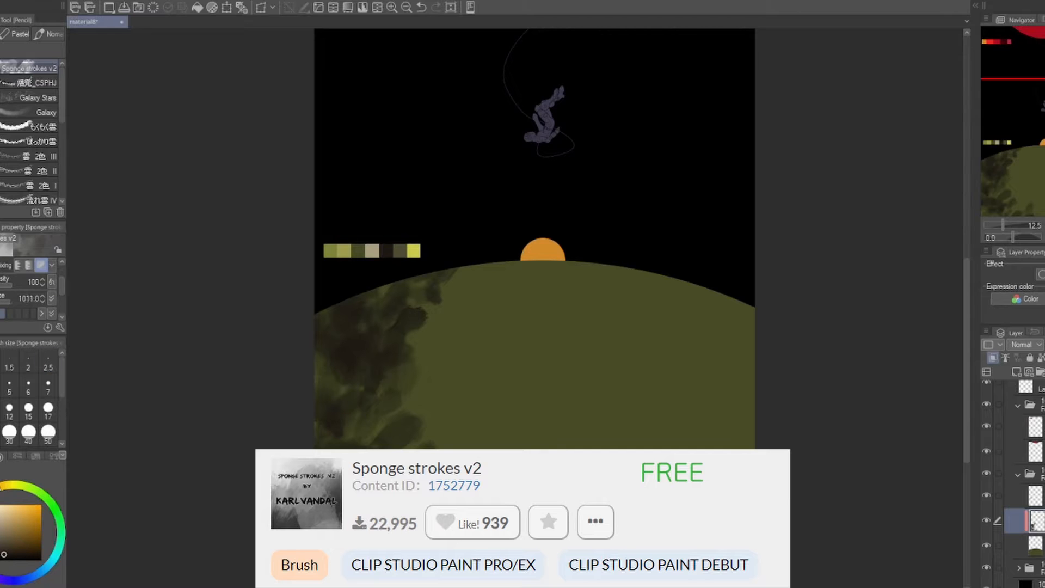
mouse_move(424, 310)
mouse_down()
mouse_move(401, 454)
mouse_move(353, 409)
mouse_up()
mouse_move(718, 305)
mouse_down()
mouse_move(512, 427)
mouse_move(689, 415)
mouse_move(653, 452)
mouse_up()
Reduce the sponge brush size and cover the whole green planet with dark olive and brown mottling.
key([)
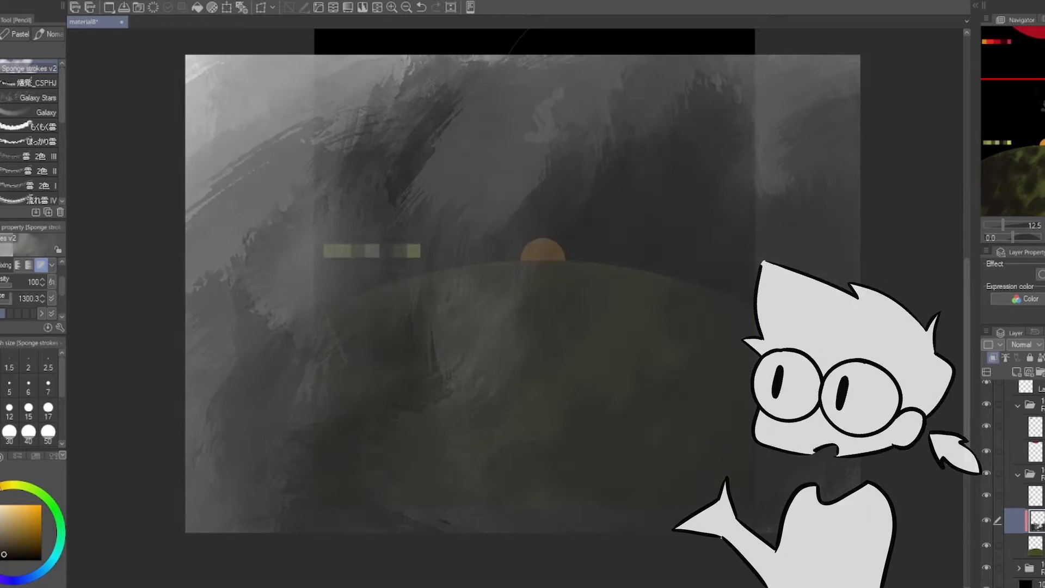
key([)
key([)
key([)
mouse_move(503, 343)
mouse_down()
mouse_move(662, 324)
mouse_move(640, 287)
mouse_move(656, 479)
mouse_move(522, 500)
mouse_move(348, 391)
mouse_up()
mouse_move(412, 499)
mouse_down()
mouse_move(514, 292)
mouse_move(537, 455)
mouse_move(575, 293)
mouse_up()
mouse_move(377, 431)
mouse_down()
mouse_move(477, 316)
mouse_move(549, 304)
mouse_move(664, 316)
mouse_move(607, 403)
mouse_move(483, 406)
mouse_up()
mouse_move(634, 407)
mouse_down()
mouse_move(530, 276)
mouse_move(403, 420)
mouse_move(323, 363)
mouse_up()
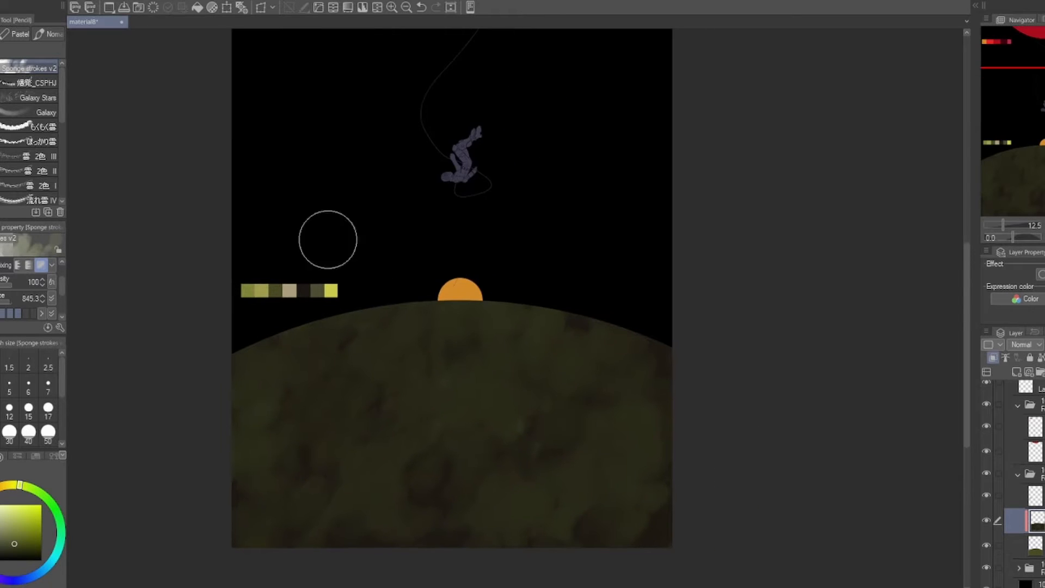
Set the brush size to 300 and paint lighter taupe patches across the planet's surface.
scroll(28, 397, down, 5)
click(48, 386)
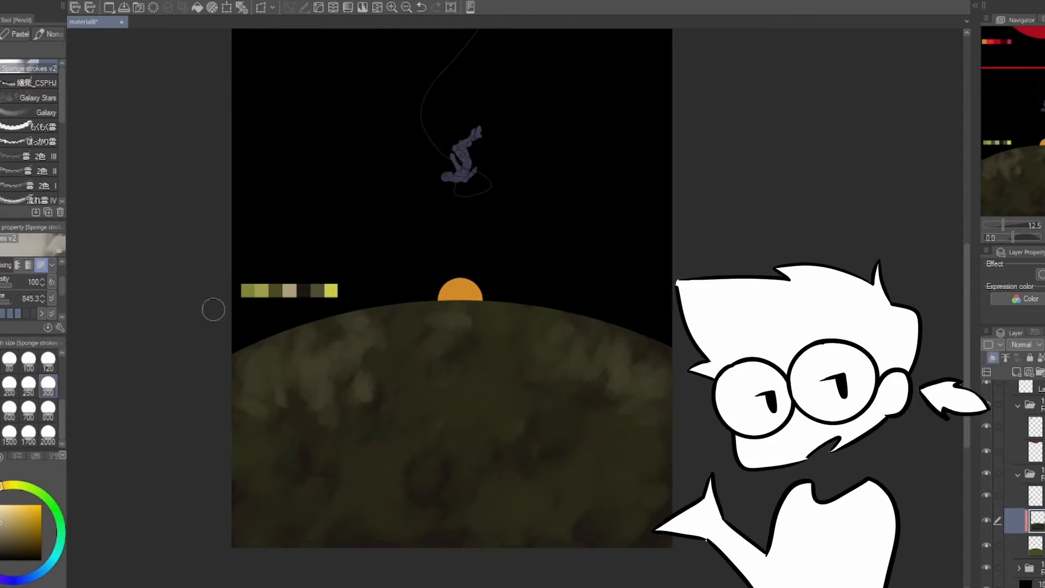
mouse_move(270, 408)
mouse_down()
mouse_move(336, 432)
mouse_move(655, 418)
mouse_move(451, 486)
mouse_up()
Blend sampled olive-green patches over the planet at brush size 800 and layer another palette tone on its left side.
alt+click(310, 359)
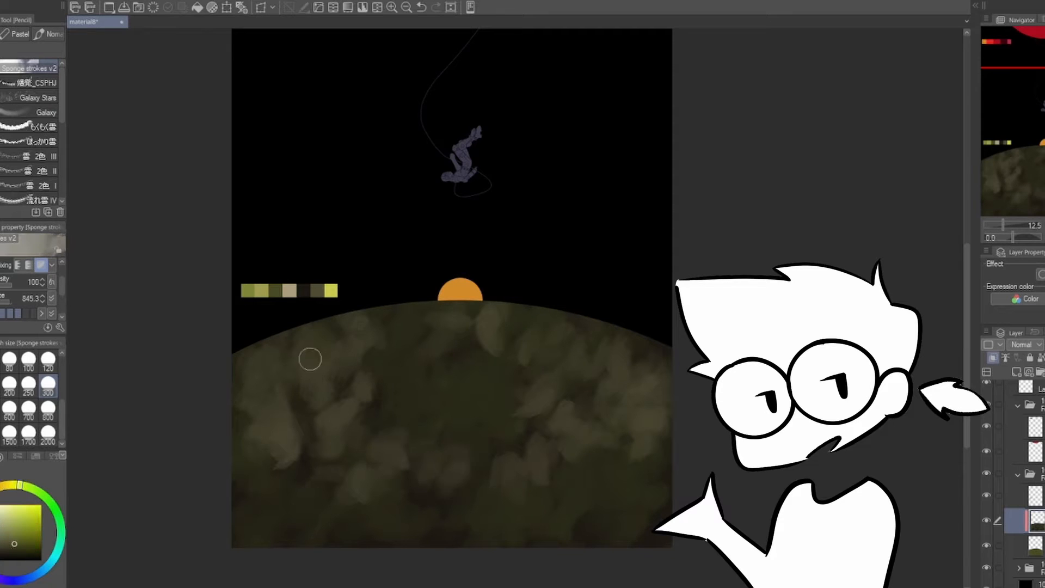
drag(359, 364, 463, 429)
mouse_move(422, 383)
mouse_down()
mouse_move(469, 383)
mouse_move(438, 380)
mouse_up()
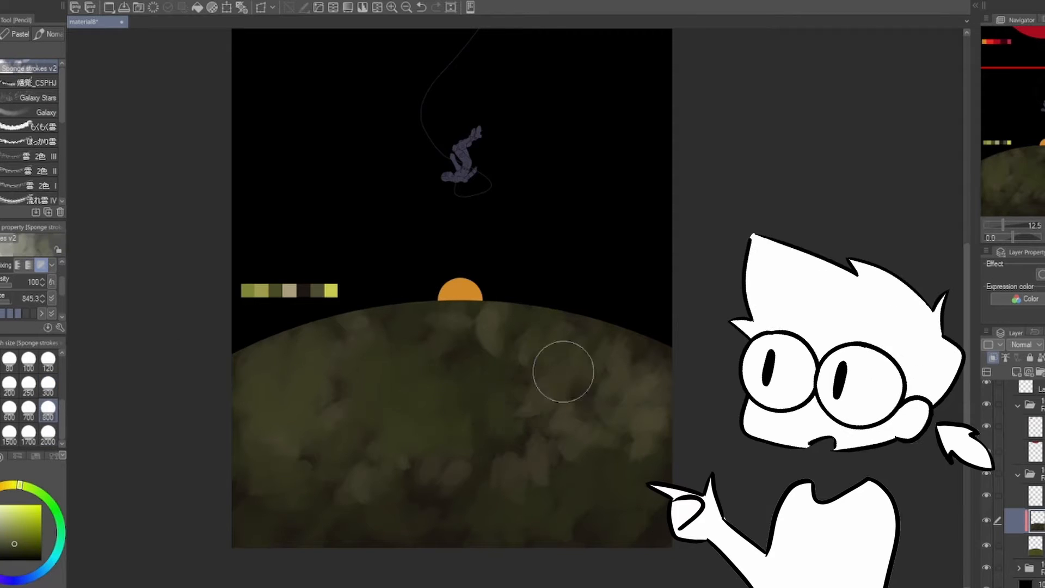
drag(565, 372, 593, 511)
alt+click(303, 290)
mouse_move(280, 403)
mouse_down()
mouse_move(312, 401)
mouse_move(285, 388)
mouse_move(283, 431)
mouse_move(322, 443)
mouse_move(353, 483)
mouse_up()
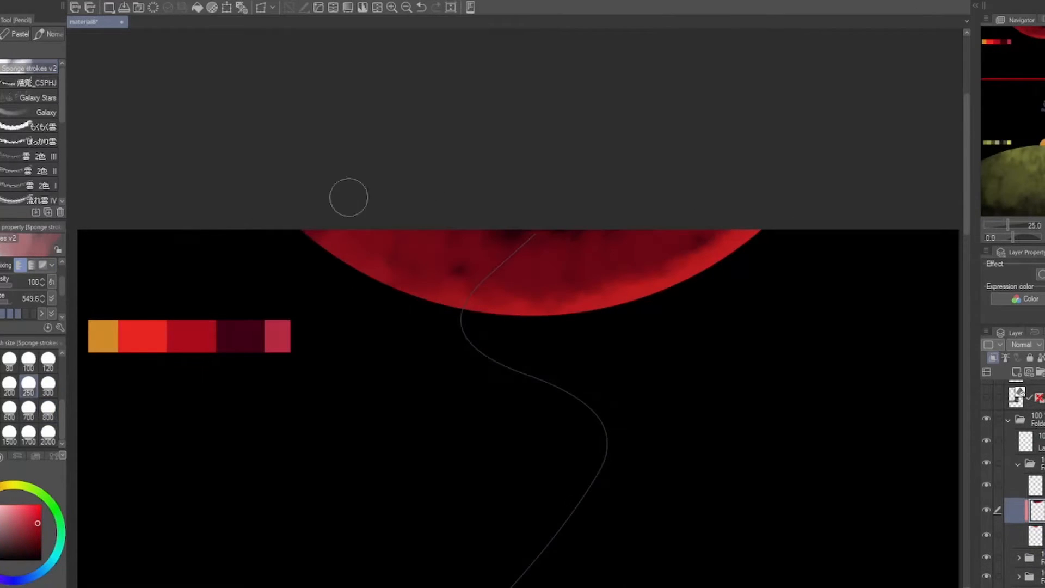
Paint a bright red glow along the red planet's lower rim and darken its upper centre with sponge strokes.
mouse_move(349, 197)
mouse_down()
mouse_move(362, 231)
mouse_move(600, 282)
mouse_move(478, 264)
mouse_up()
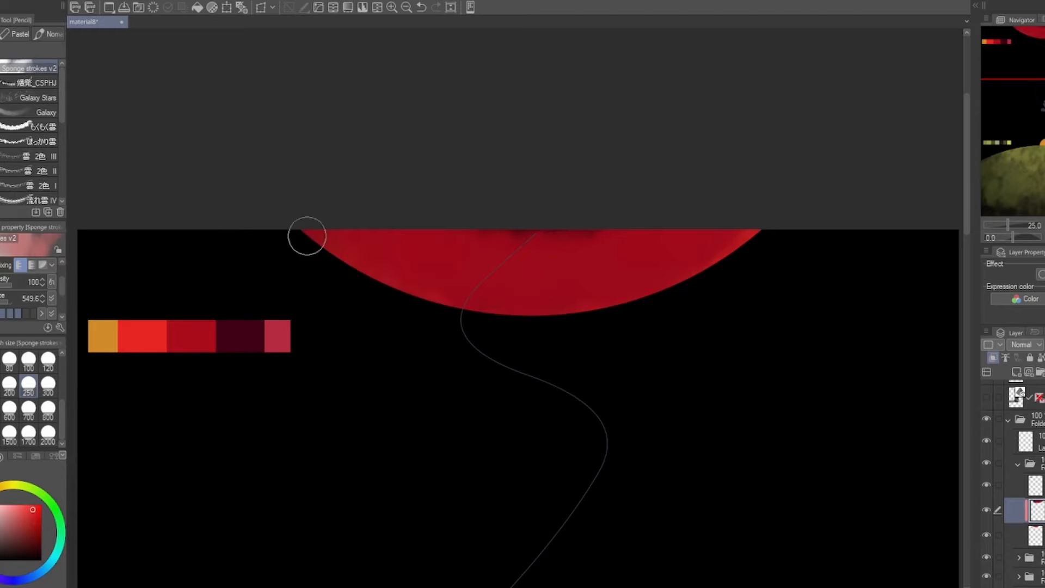
mouse_move(307, 235)
mouse_down()
mouse_move(434, 314)
mouse_move(701, 275)
mouse_move(404, 309)
mouse_up()
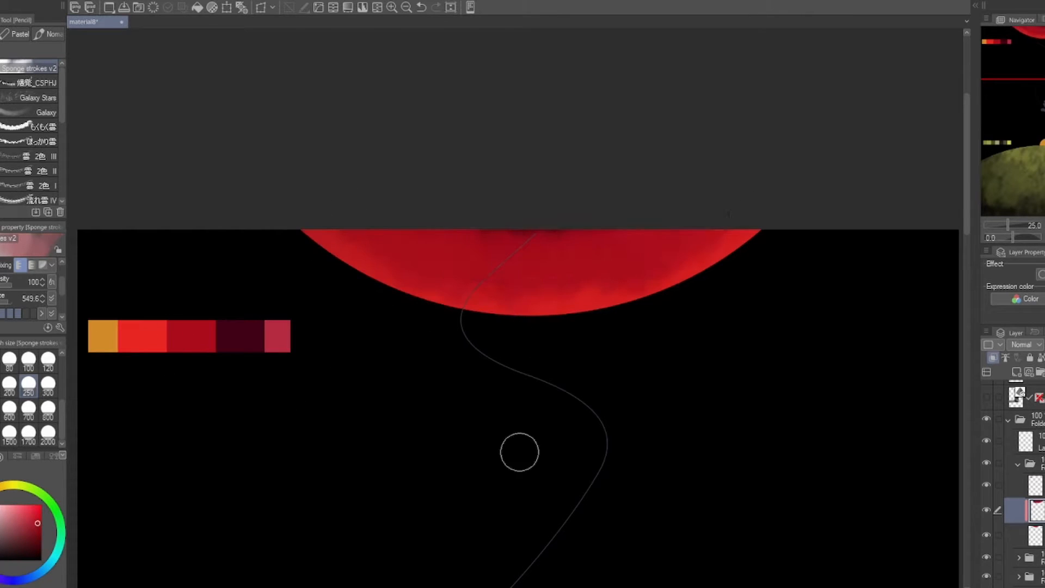
mouse_move(425, 256)
mouse_down()
mouse_move(544, 250)
mouse_move(382, 207)
mouse_up()
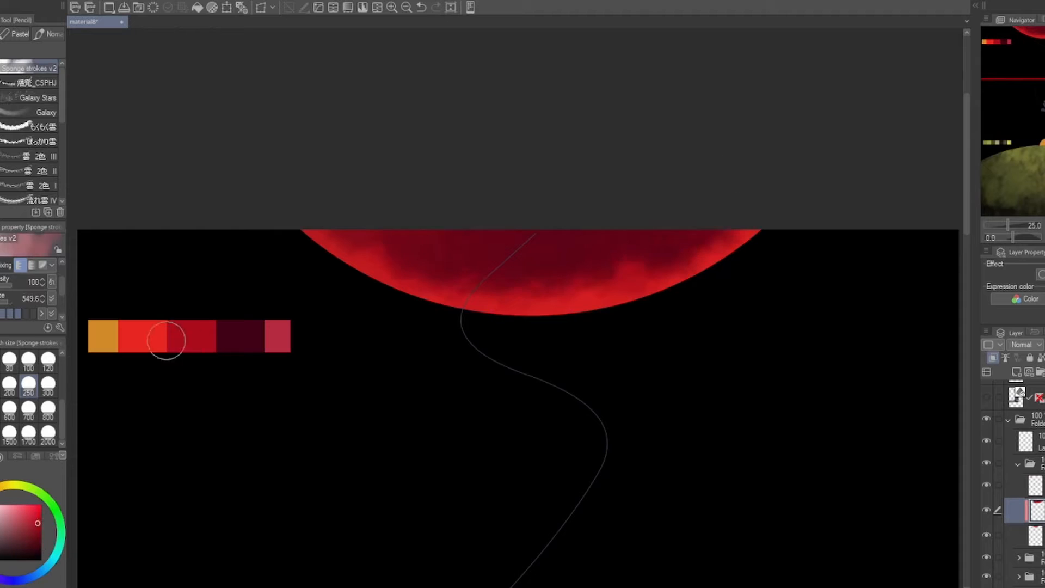
Set the brush size to 120, paint cloudy texture across the red planet, and undo the last pink stroke.
click(48, 361)
drag(354, 245, 615, 284)
drag(571, 260, 730, 240)
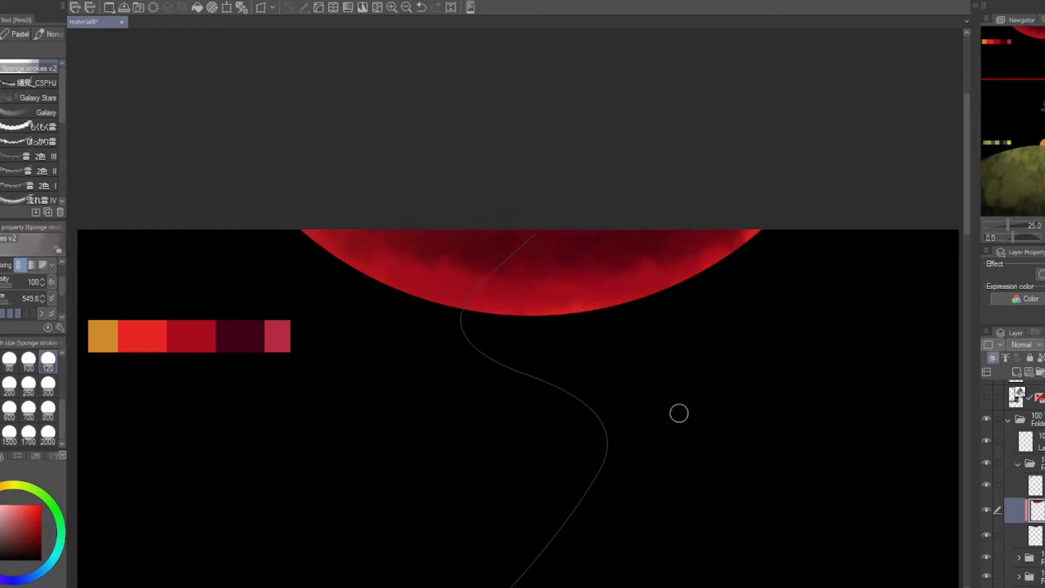
drag(435, 242, 417, 236)
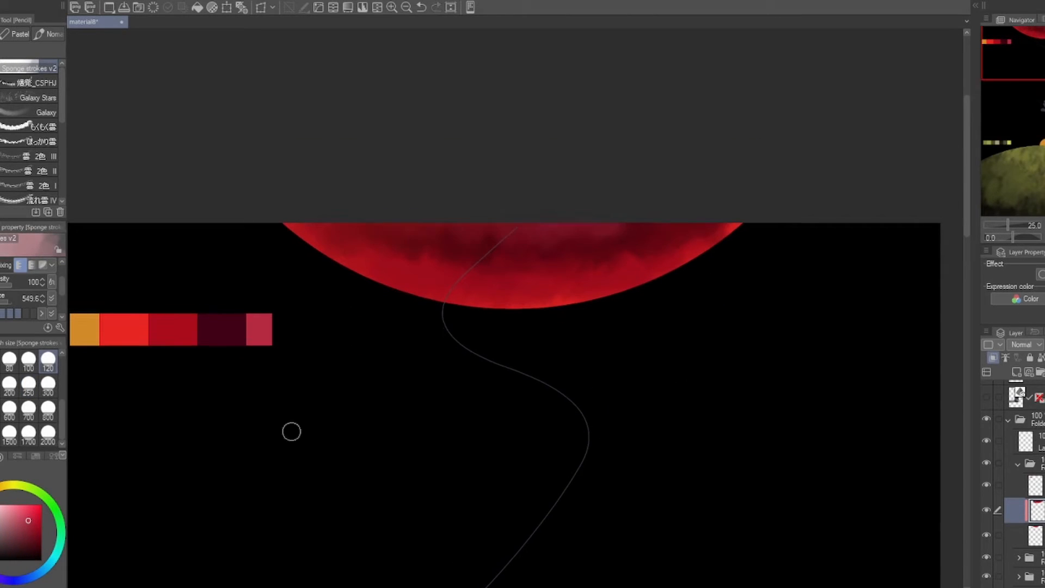
key(ctrl+z)
Blend sampled dark maroon and red tones into the upper part of the red planet.
alt+click(228, 330)
drag(485, 203, 483, 178)
alt+click(341, 207)
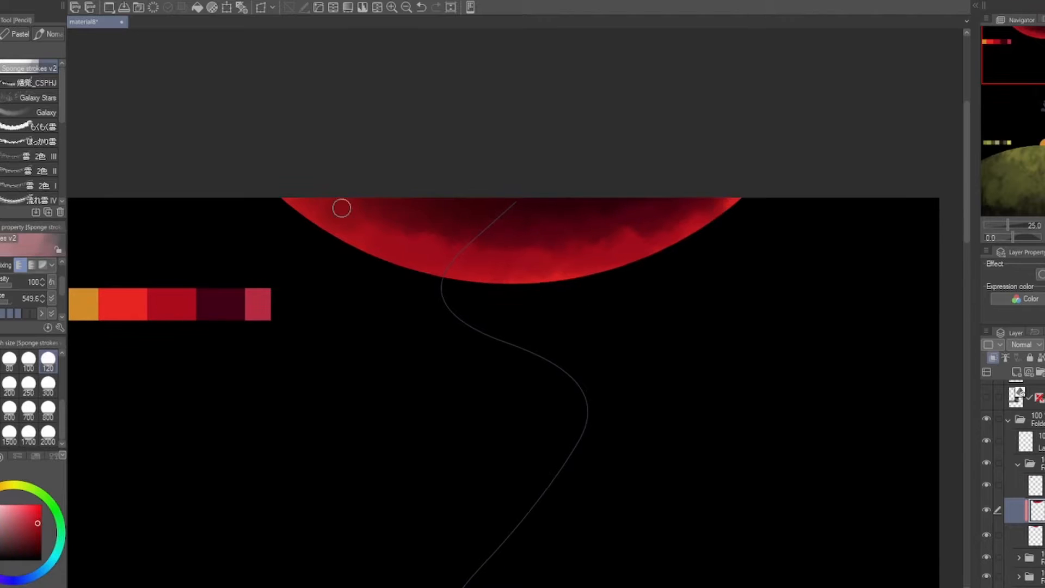
drag(389, 226, 702, 212)
alt+click(490, 207)
drag(403, 175, 557, 136)
Sample the orange palette swatch and paste a copy of the red planet's base shape on a layer beneath it.
alt+click(239, 266)
key(ctrl+minus)
drag(515, 308, 367, 248)
key(alt+bracketleft)
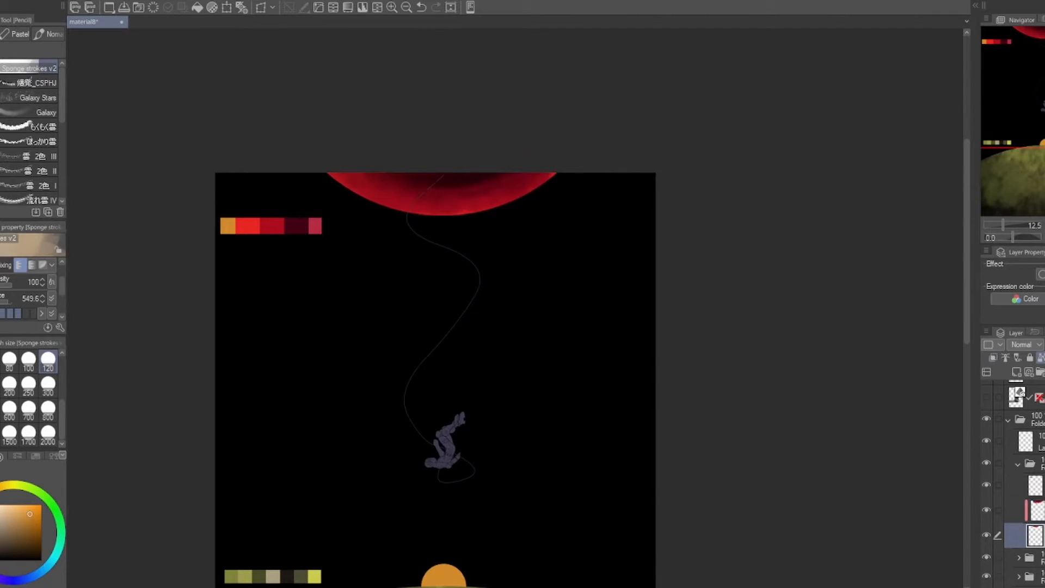
key(ctrl+v)
key(alt+bracketleft)
Enlarge the copied planet shape to about 116% so it extends slightly past the red planet's edge.
key(ctrl+t)
drag(442, 216, 442, 227)
drag(441, 163, 440, 155)
drag(441, 219, 440, 227)
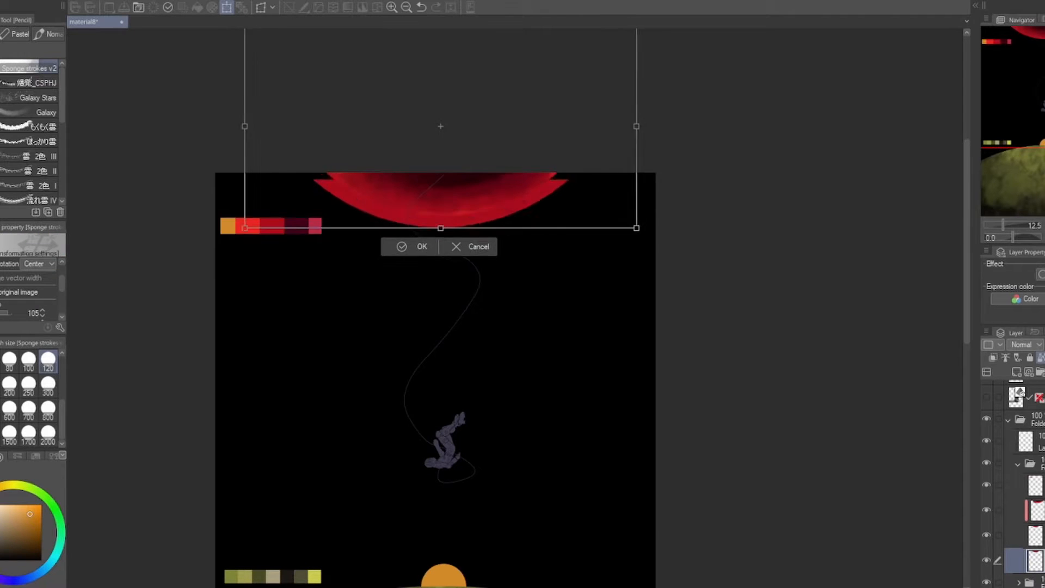
drag(440, 163, 439, 153)
drag(440, 217, 438, 227)
drag(438, 164, 438, 155)
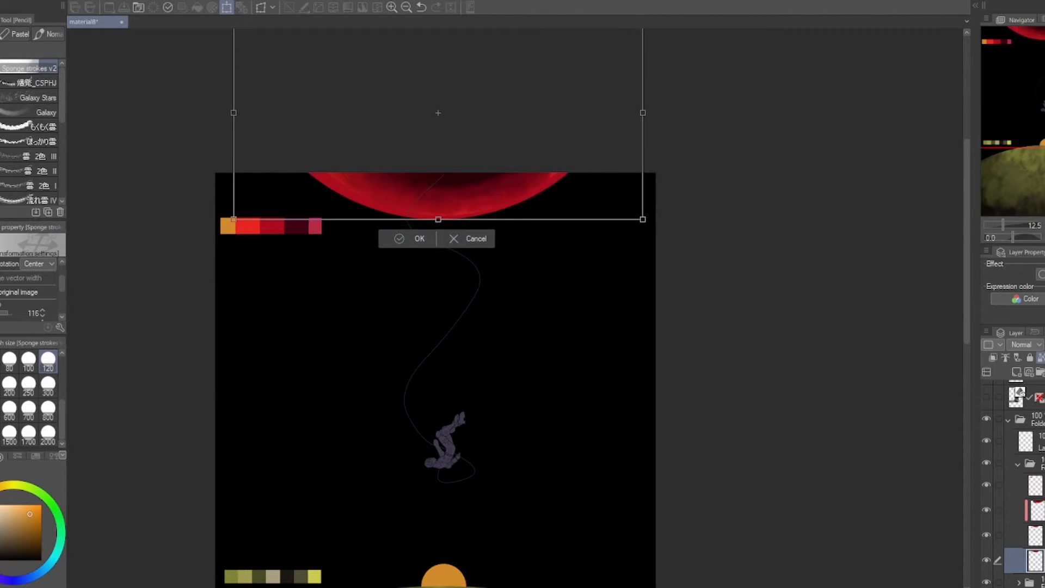
key(Return)
Try making a rim by filling the enlarged shape with orange and adjusting it, and undo the result.
click(212, 7)
drag(666, 406, 668, 433)
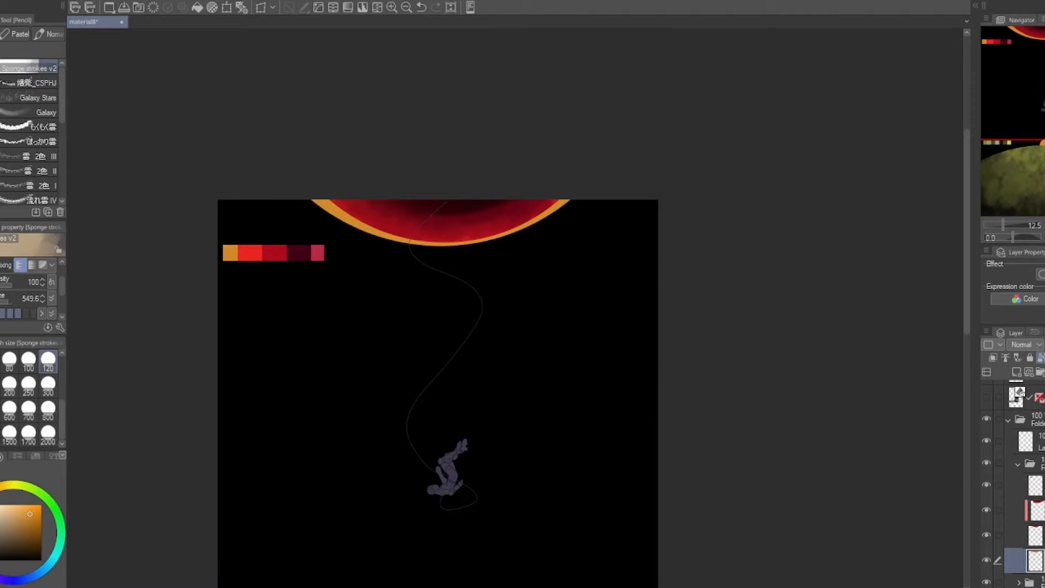
key(ctrl+u)
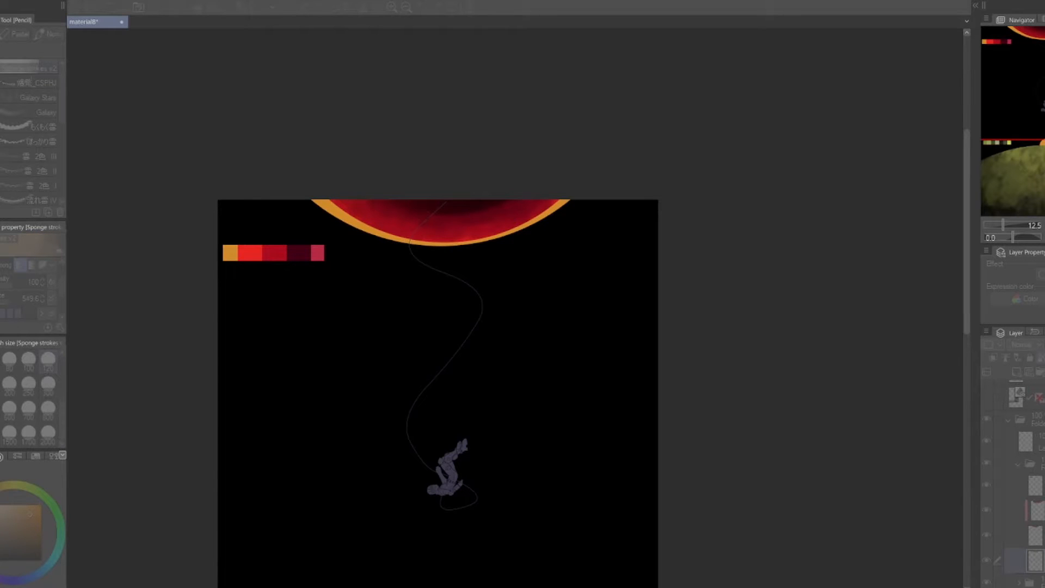
key(ctrl+u)
scroll(377, 222, up, 2)
key(ctrl+z)
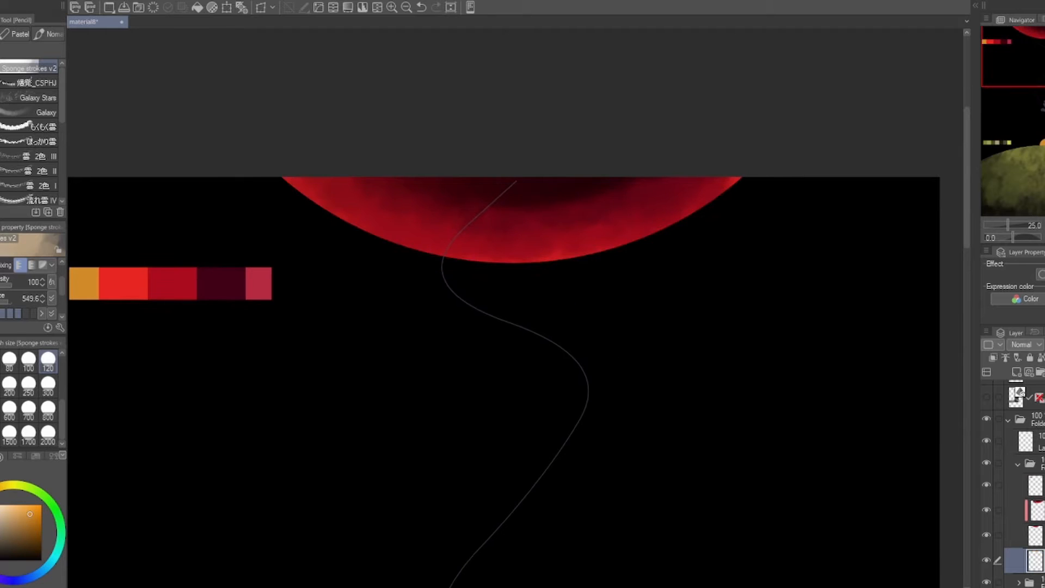
Build a rough orange rim around the red planet's lower edge with the Sponge strokes v2 brush.
key(ctrl+y)
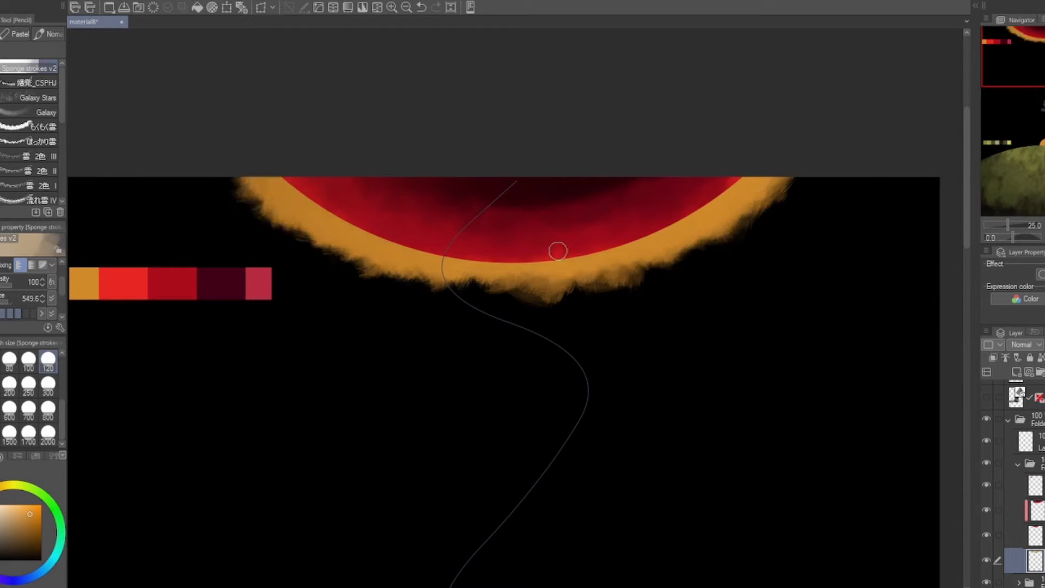
key(ctrl+u)
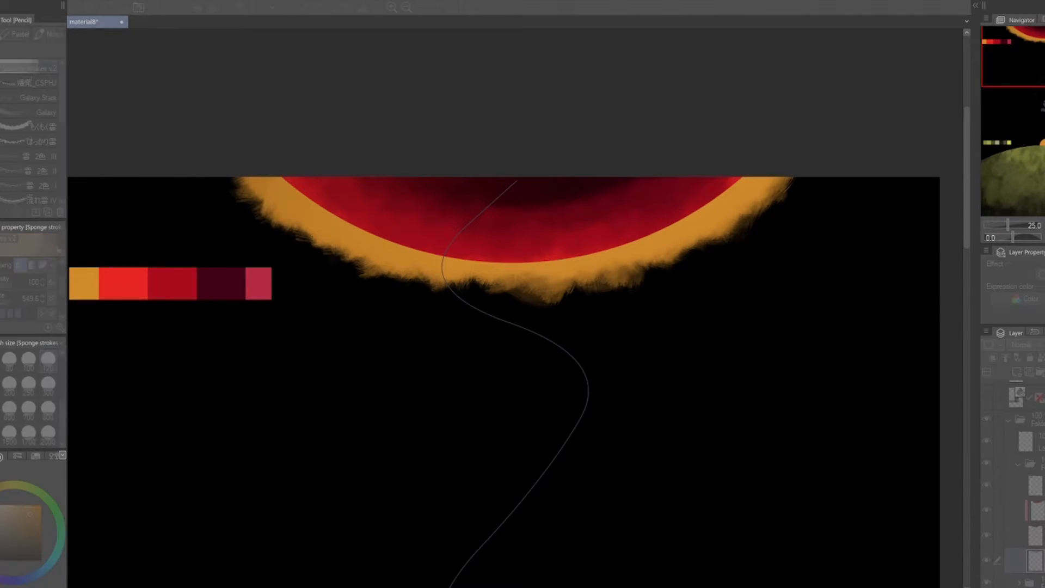
mouse_move(240, 188)
mouse_down()
mouse_move(410, 292)
mouse_move(808, 189)
mouse_move(382, 272)
mouse_up()
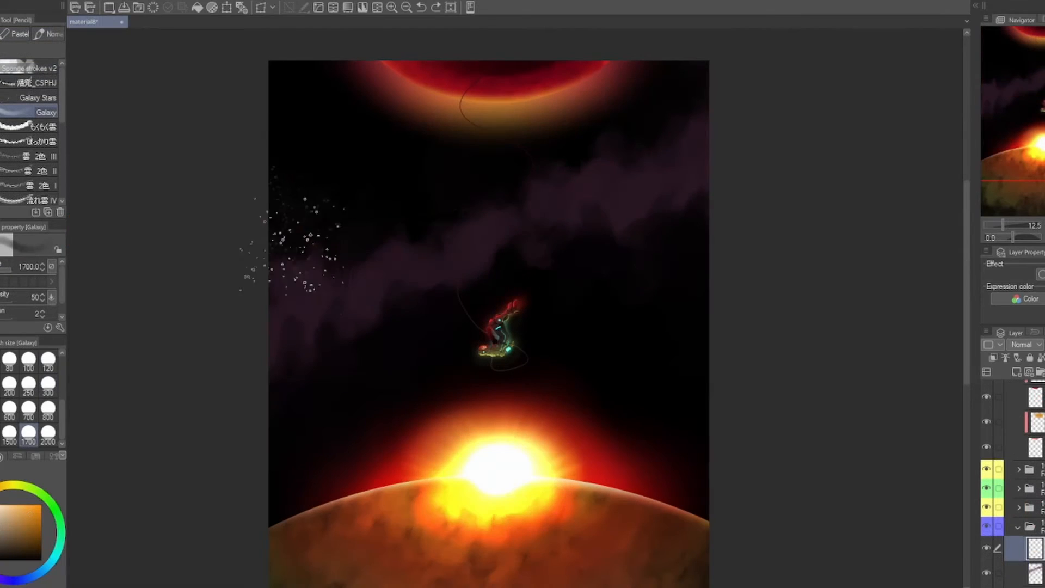
Paint a band of stars along the purple nebula with the Galaxy brush at size 1700.
mouse_move(564, 209)
mouse_down()
mouse_move(663, 152)
mouse_move(700, 109)
mouse_up()
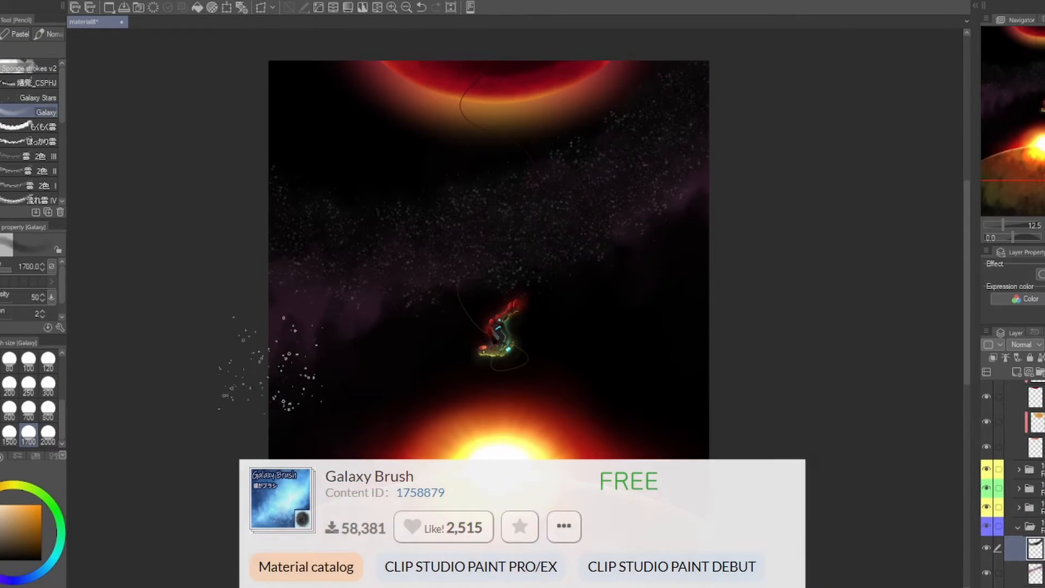
drag(269, 356, 398, 322)
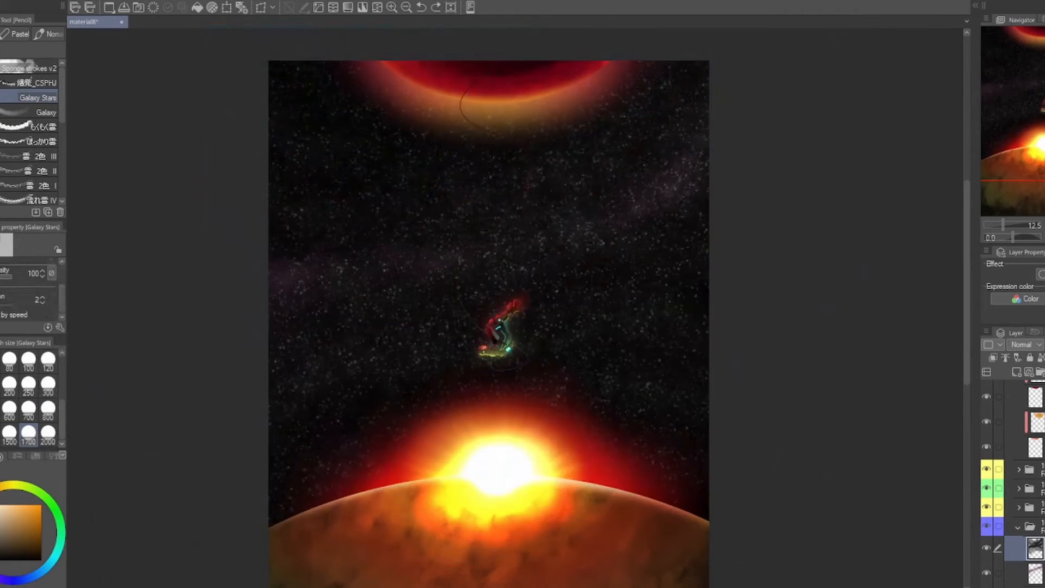
Add stars at the nebula's left end with a smaller Galaxy Stars brush and enlarge the brush to 2000.
key(bracketleft)
key(bracketleft)
key(bracketleft)
drag(284, 278, 277, 354)
key(bracketright)
key(bracketright)
key(bracketright)
key(bracketright)
Paint bright star clusters along the nebula and in the upper-left sky with the Galaxy Stars brush at size 2000.
drag(818, 332, 777, 343)
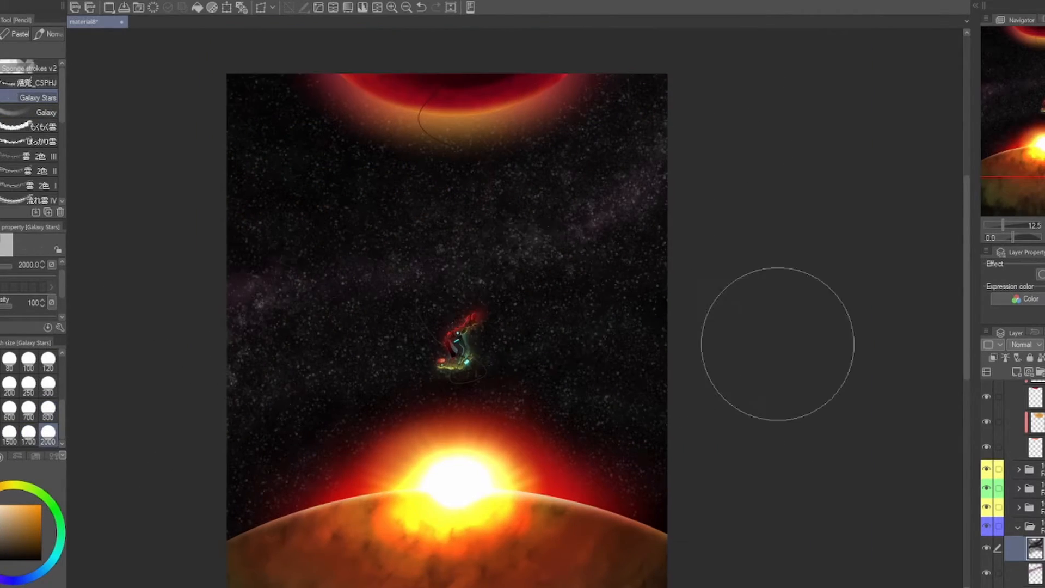
key(ctrl+plus)
drag(349, 305, 776, 296)
key(ctrl+minus)
key(bracketleft)
key(bracketleft)
key(bracketleft)
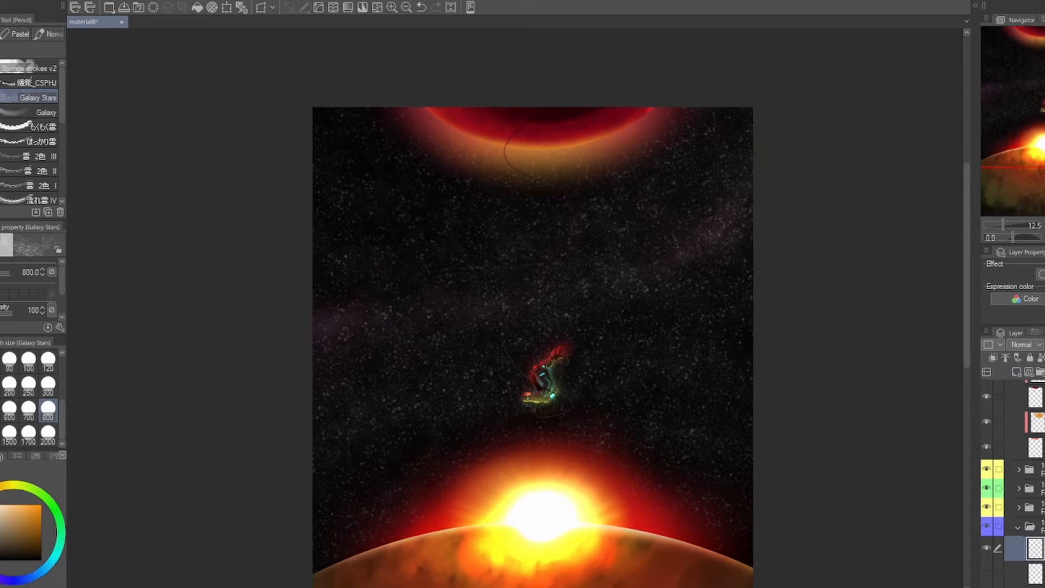
click(48, 436)
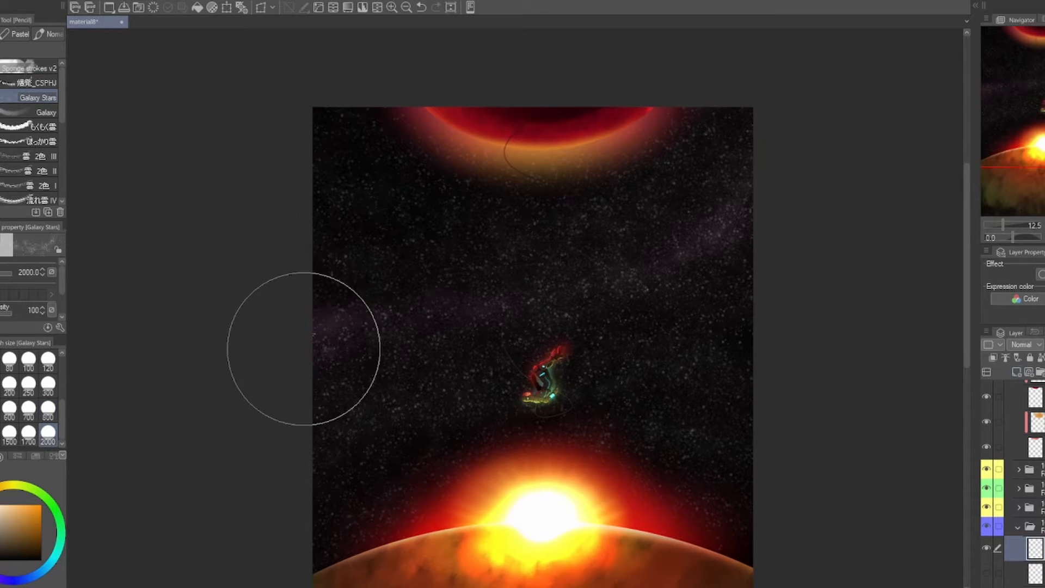
mouse_move(303, 348)
mouse_down()
mouse_move(497, 294)
mouse_move(734, 189)
mouse_up()
drag(489, 289, 346, 248)
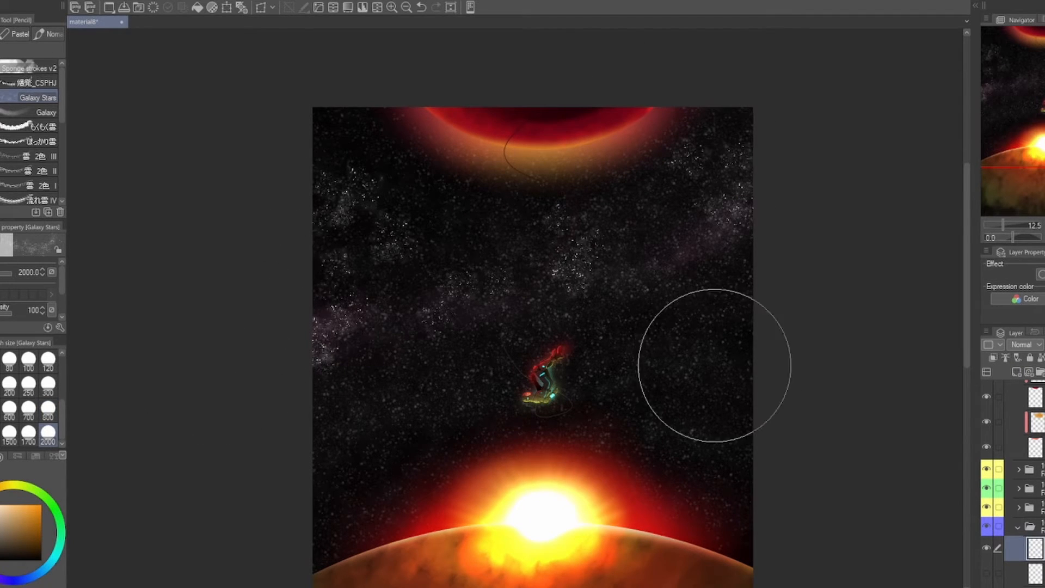
Add star clusters to the sky right of the figure and along the lower-left edge above the planet.
mouse_move(714, 364)
mouse_down()
mouse_move(715, 391)
mouse_move(690, 327)
mouse_up()
click(322, 512)
drag(352, 426, 410, 334)
click(456, 223)
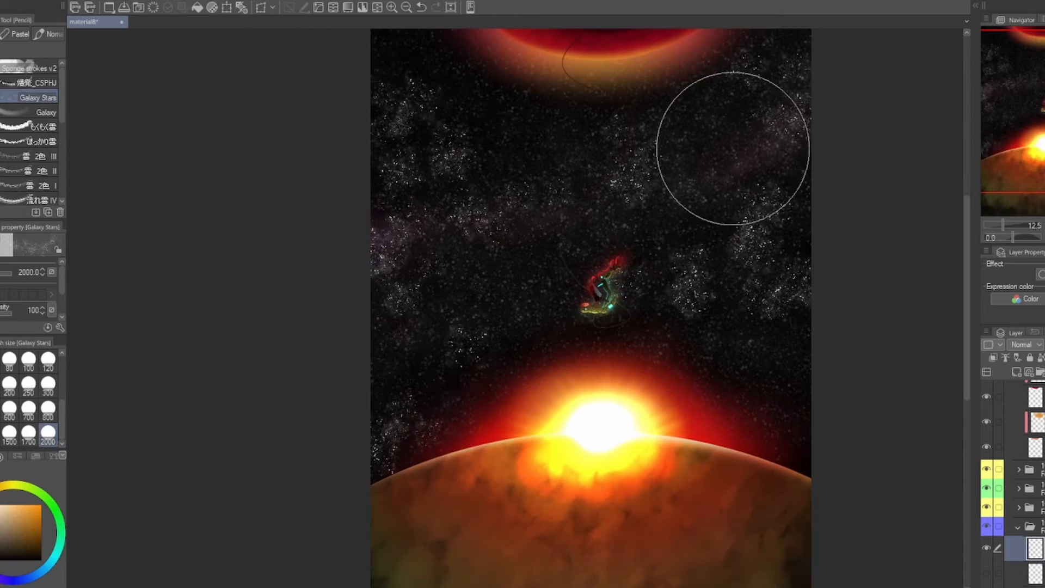
Fill the upper-right, left and central sky around the figure with more Galaxy Stars clusters.
drag(733, 147, 703, 180)
drag(787, 143, 754, 247)
drag(521, 302, 414, 213)
click(449, 375)
mouse_move(668, 348)
mouse_down()
mouse_move(599, 322)
mouse_move(563, 293)
mouse_up()
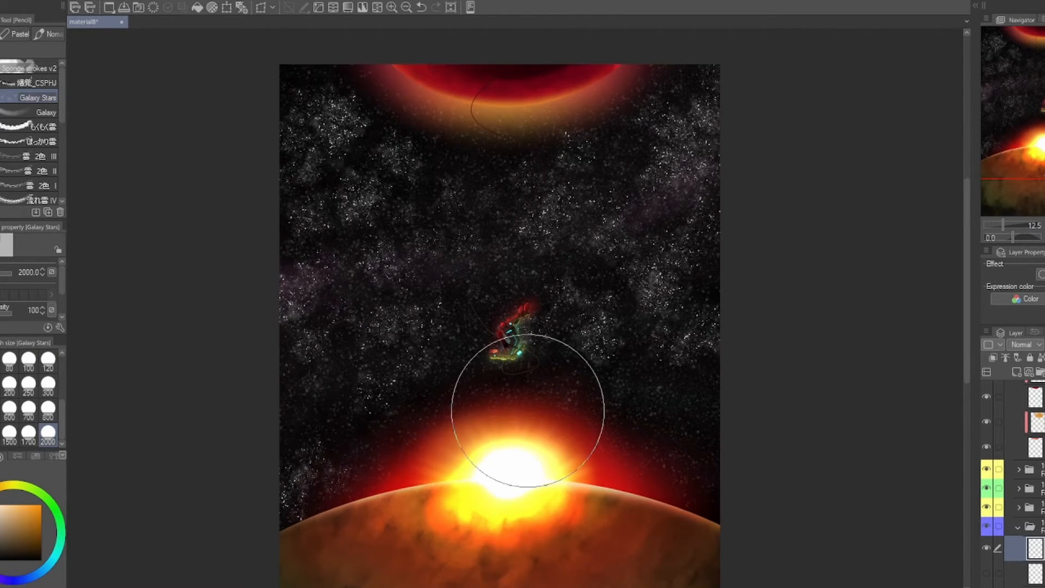
Tint the star clusters yellow with a colour sampled from the sun's glow.
alt+click(431, 470)
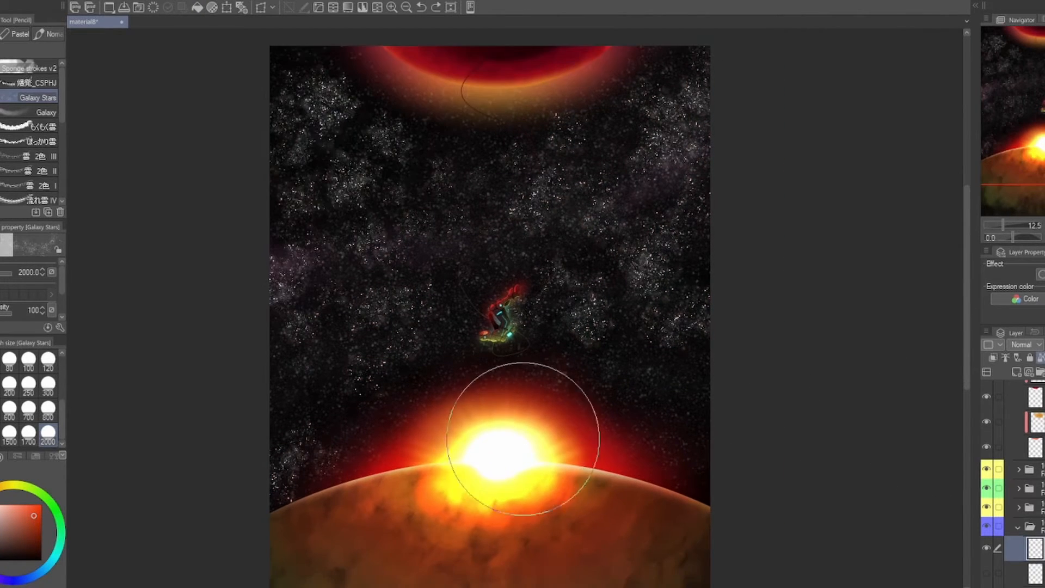
alt+click(527, 457)
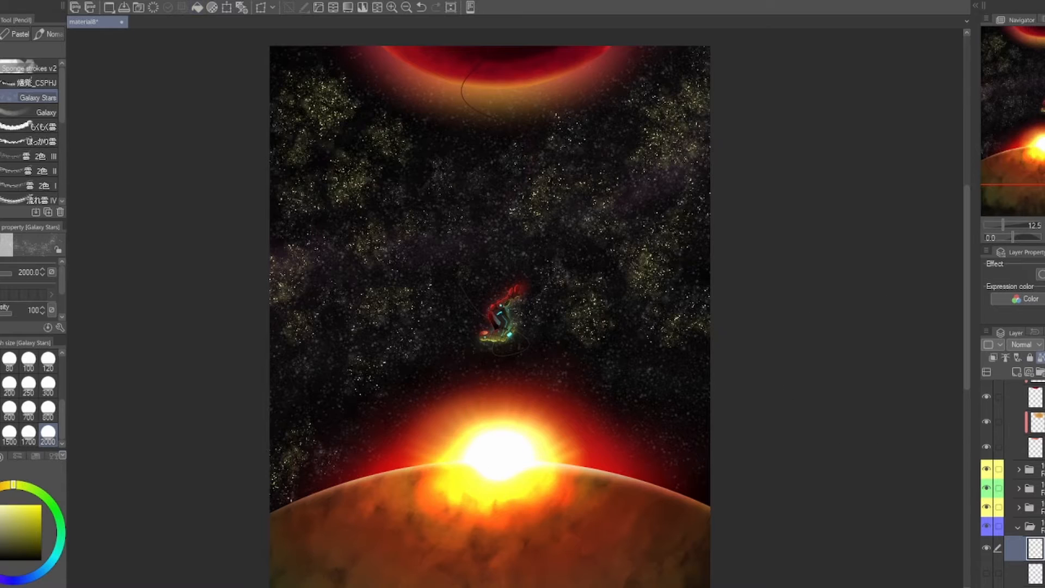
Fade the star clusters with the Soft airbrush at size 2000 and tint parts of them with a sampled red.
key(b)
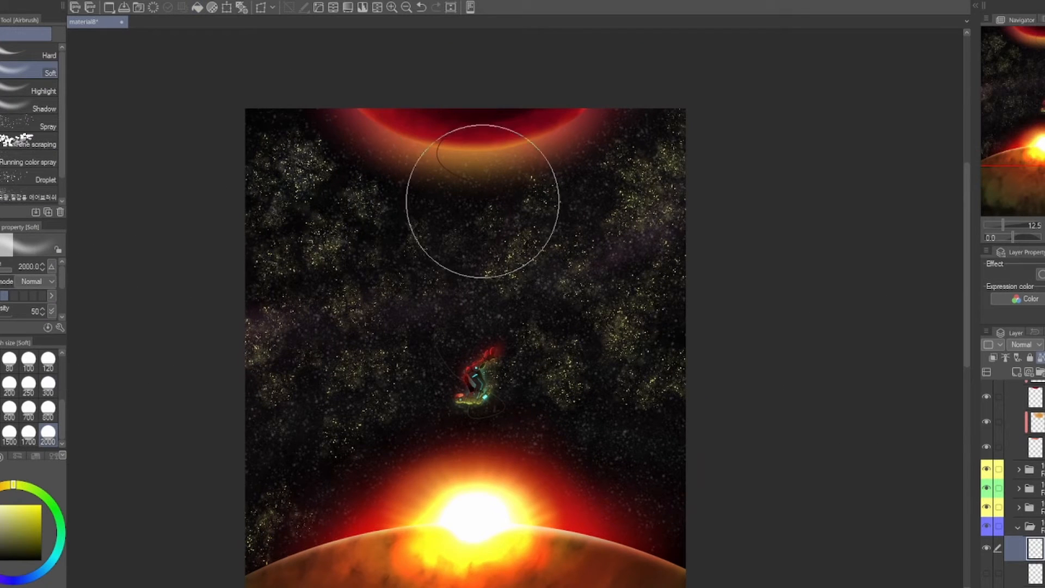
key(c)
drag(343, 193, 354, 193)
drag(594, 184, 613, 209)
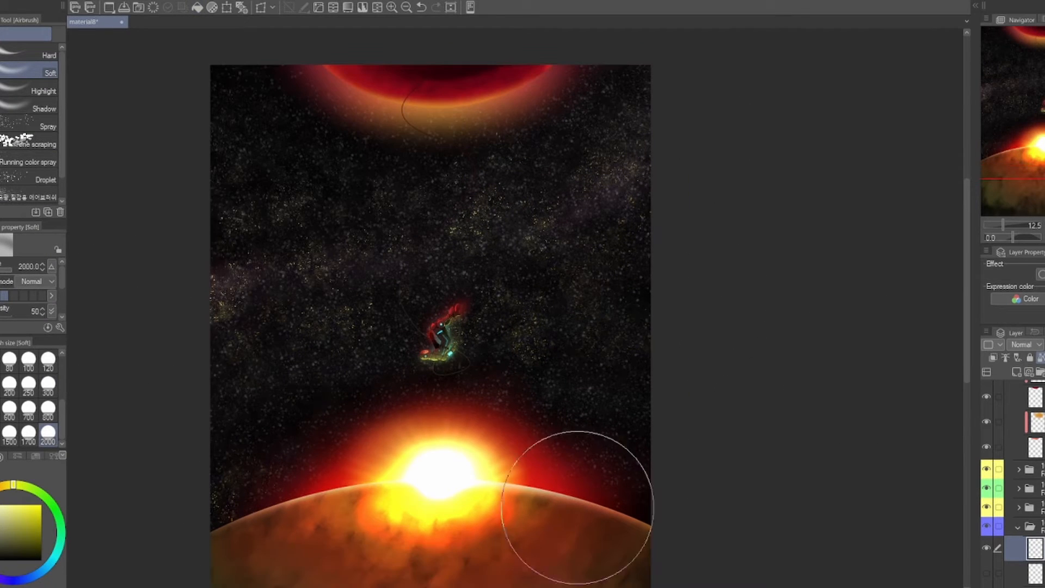
alt+click(358, 219)
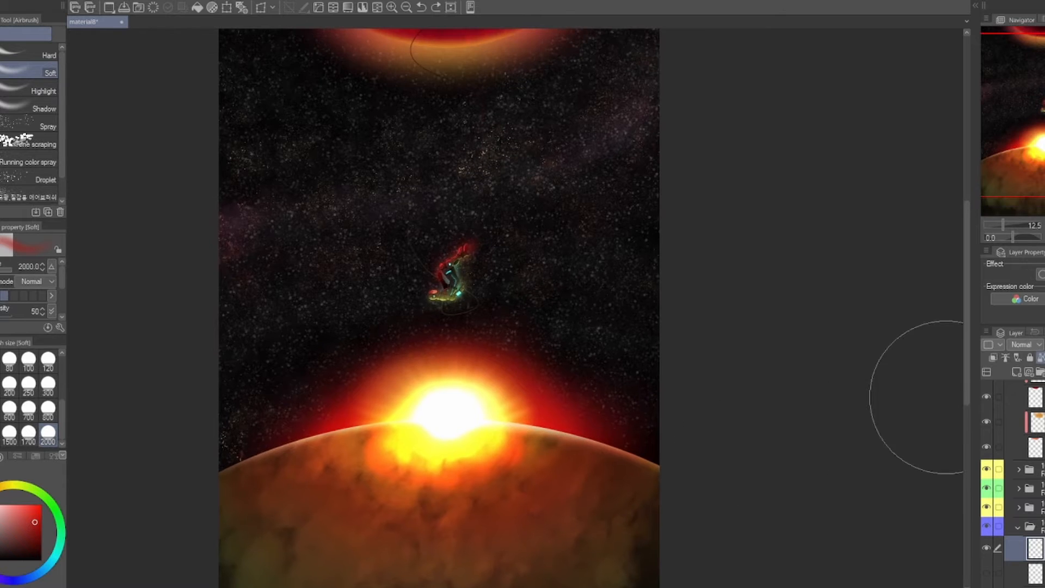
Change the blending mode of the red nebula band layer to Vivid light.
scroll(1013, 490, down, 3)
click(1035, 532)
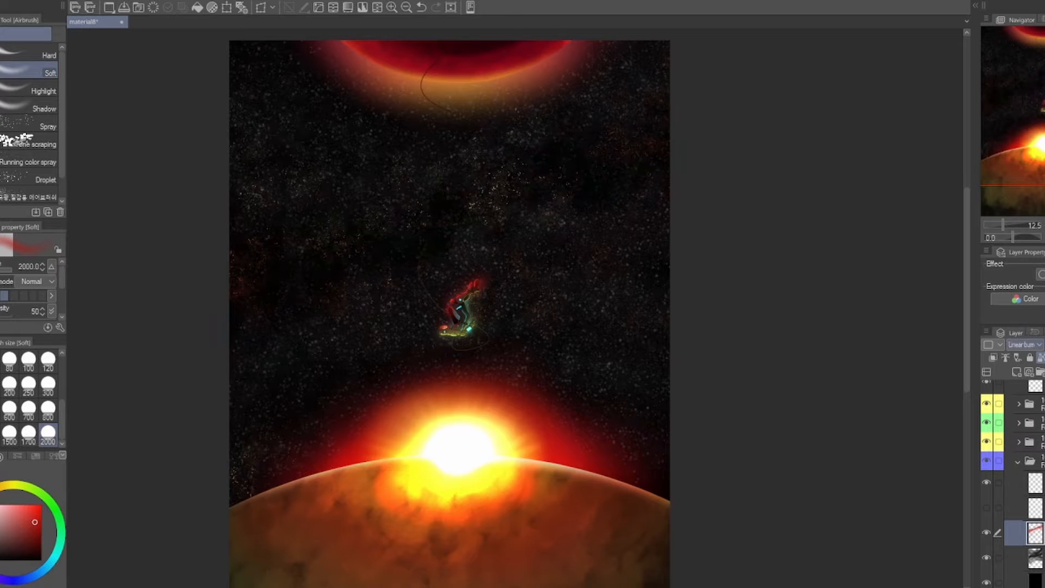
scroll(1023, 344, down, 13)
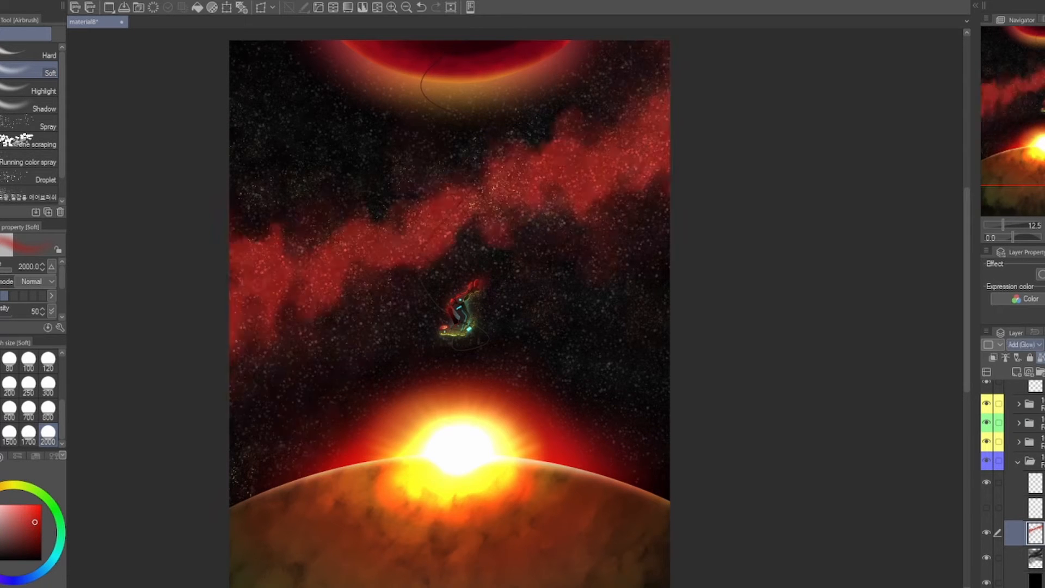
scroll(1023, 344, down, 7)
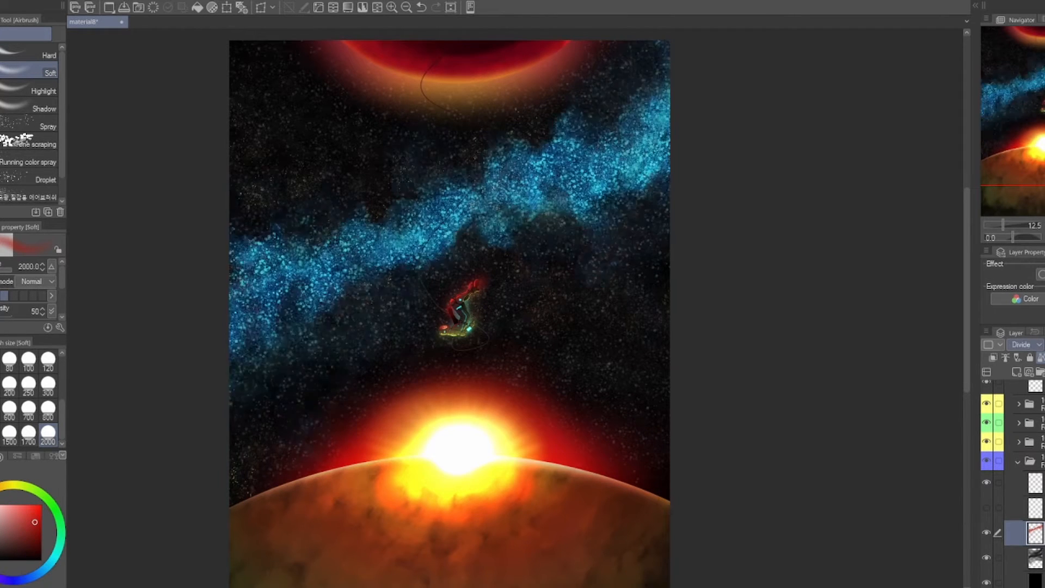
scroll(1023, 345, down, 4)
scroll(1022, 344, up, 9)
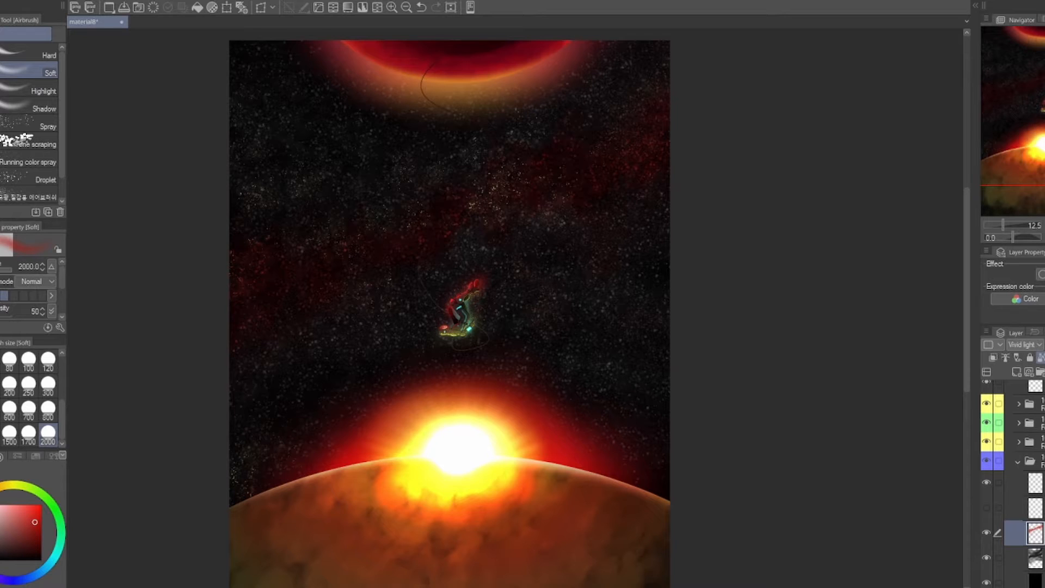
Try airbrushing a soft red glow beside the figure on a new clipped layer.
click(993, 357)
drag(555, 289, 672, 278)
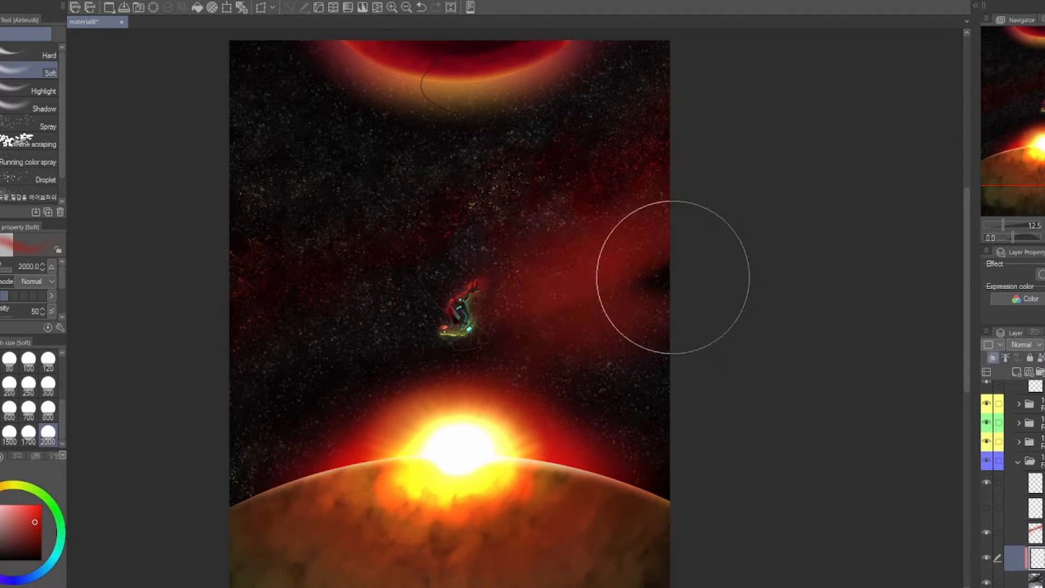
drag(453, 316, 423, 316)
key(ctrl+z)
key(ctrl+z)
Paint Galaxy Stars at size 2000 along the diagonal red band and move their layer beneath the band's layer.
key(p)
mouse_move(317, 284)
mouse_down()
mouse_move(474, 281)
mouse_move(669, 131)
mouse_up()
drag(1030, 483, 1029, 545)
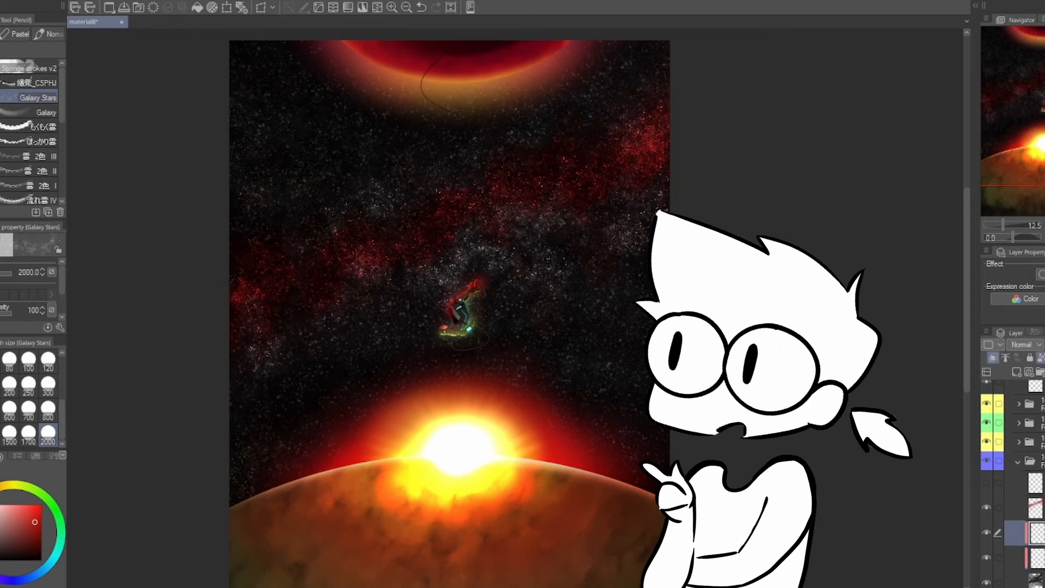
Paint dark purple haze around and below the figure with Sponge strokes v2 at sizes 1500 and 800.
drag(449, 314, 507, 351)
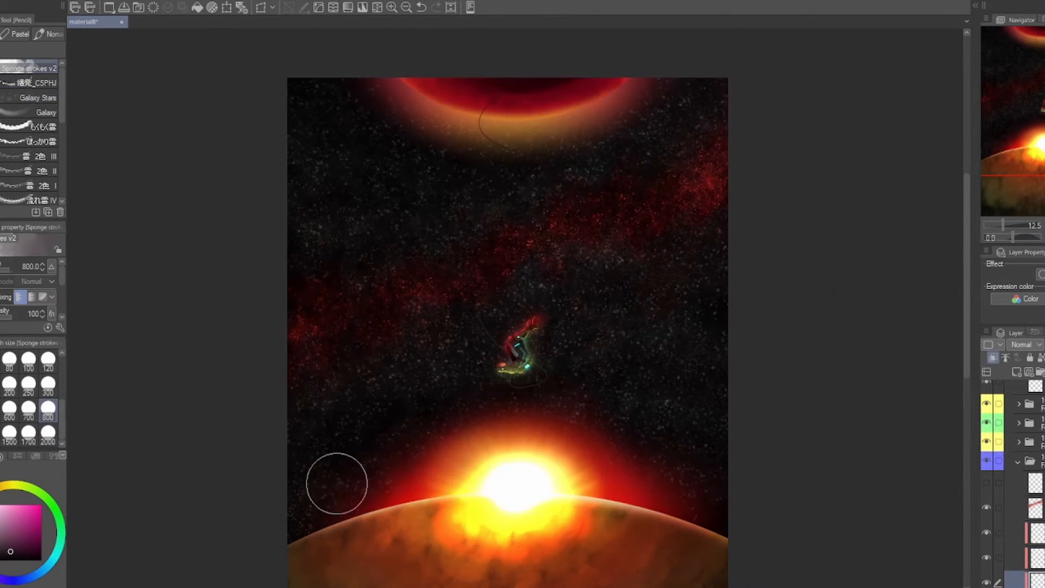
click(9, 435)
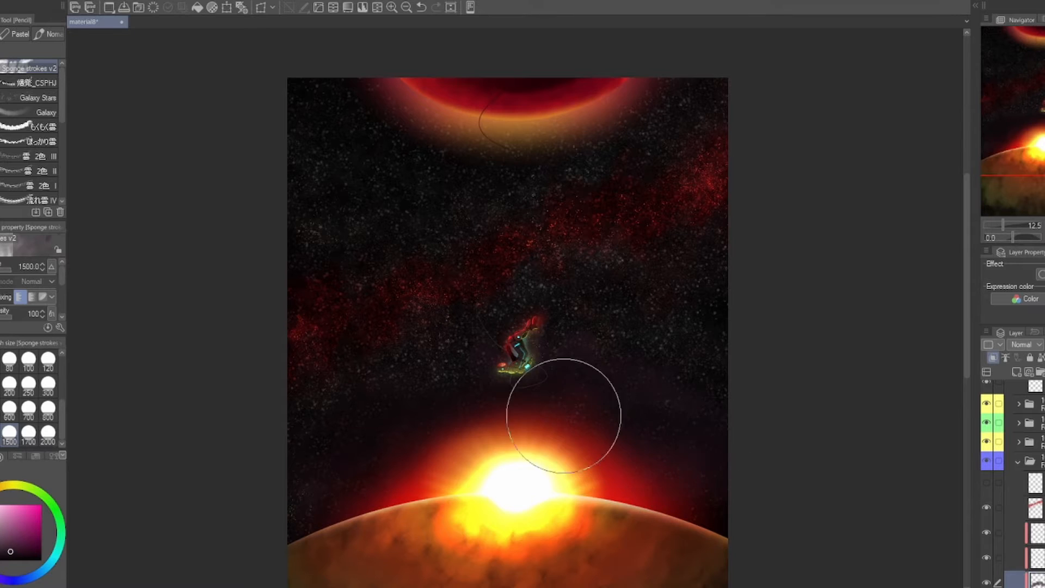
key(bracketleft)
key(bracketleft)
key(bracketleft)
mouse_move(341, 440)
mouse_down()
mouse_move(304, 510)
mouse_move(622, 340)
mouse_up()
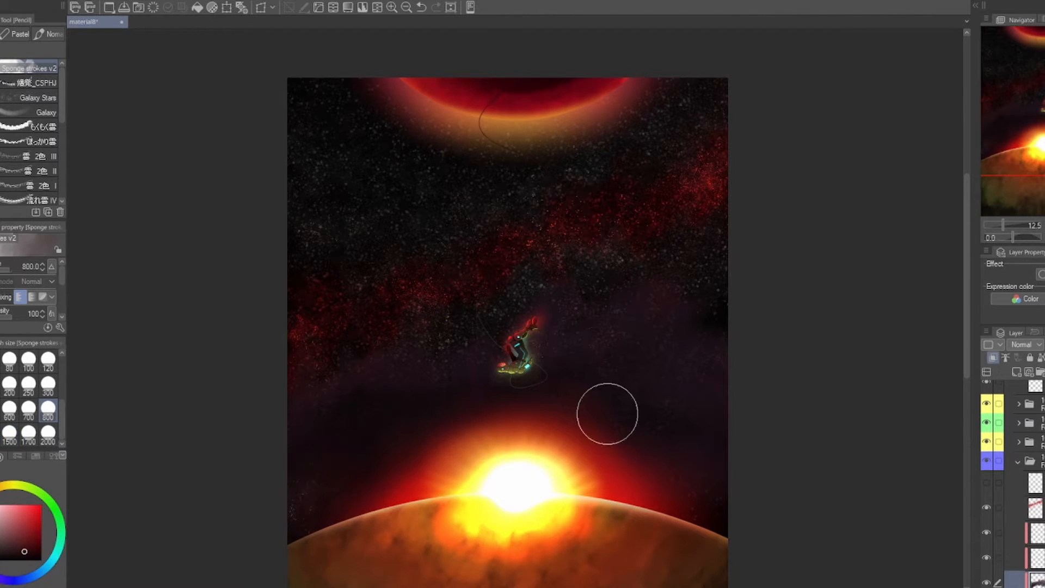
scroll(580, 317, down, 2)
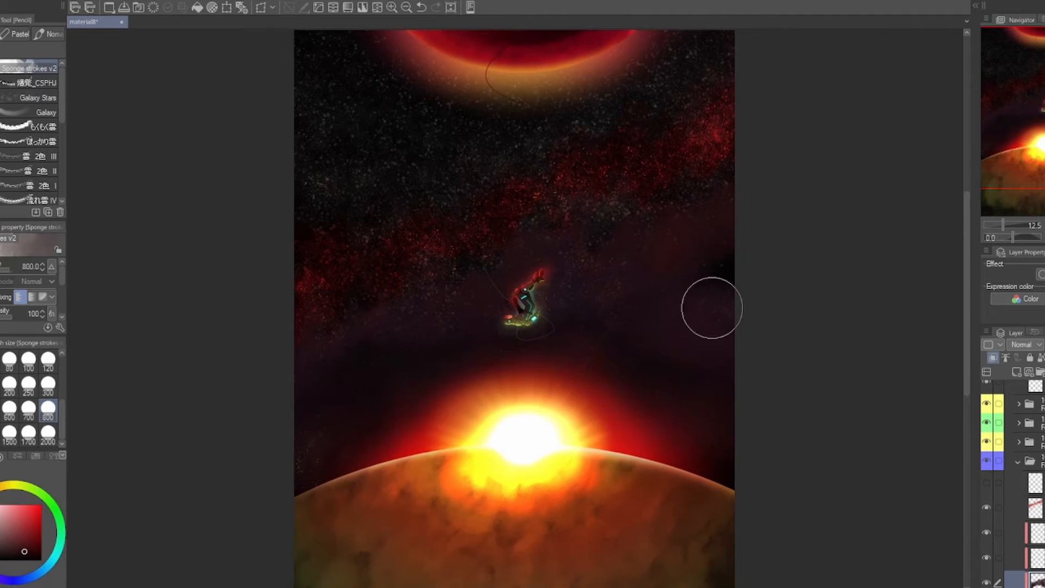
key(ctrl+z)
key(ctrl+y)
scroll(1024, 485, down, 2)
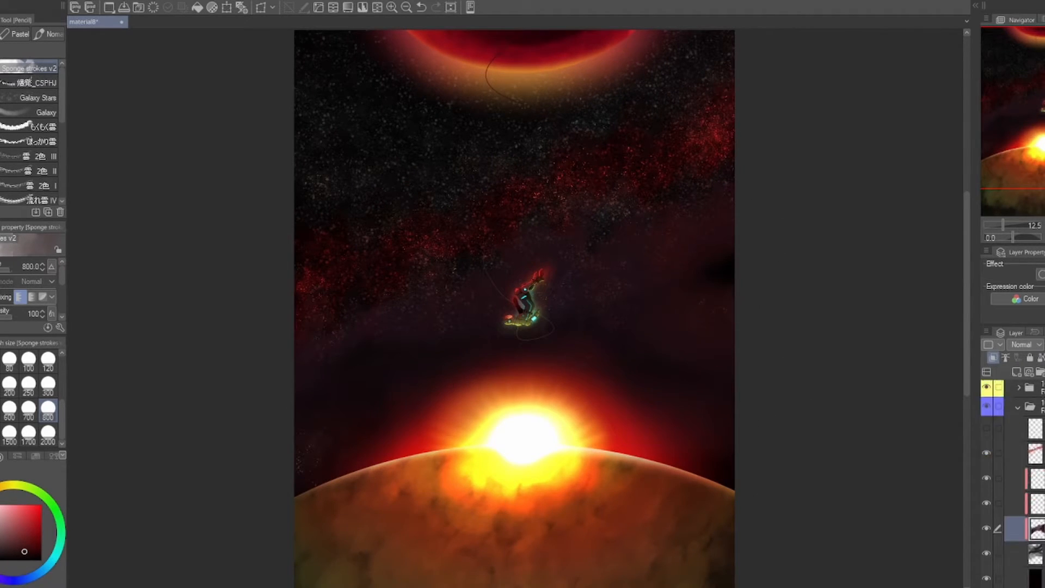
Place a copy of the purple haze beneath the galaxy texture layer and set the upper haze layer to Overlay.
drag(783, 449, 802, 544)
drag(1030, 523, 1029, 555)
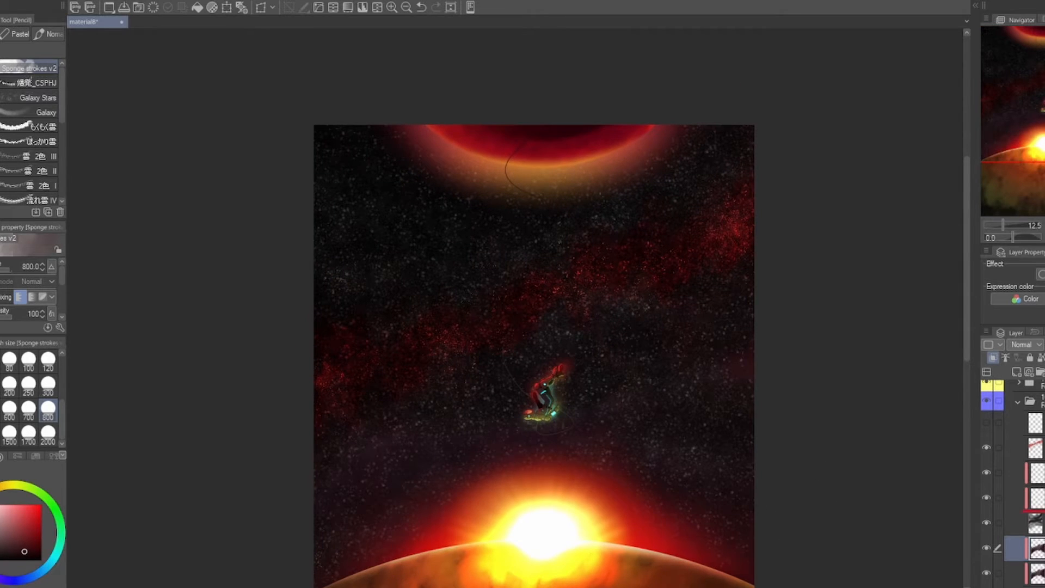
key(ctrl+z)
scroll(809, 383, down, 4)
scroll(1025, 344, down, 2)
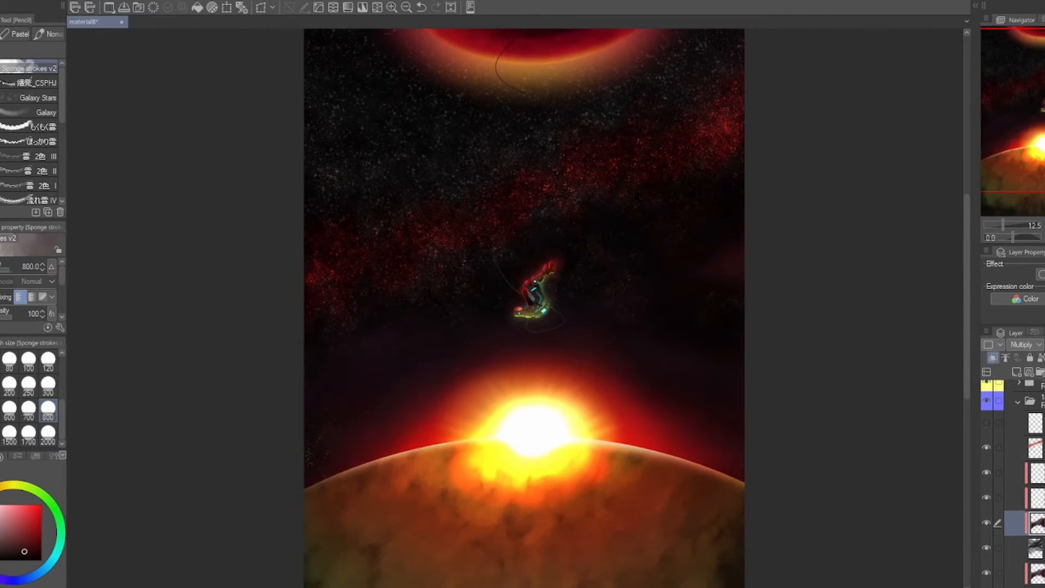
scroll(1025, 345, down, 8)
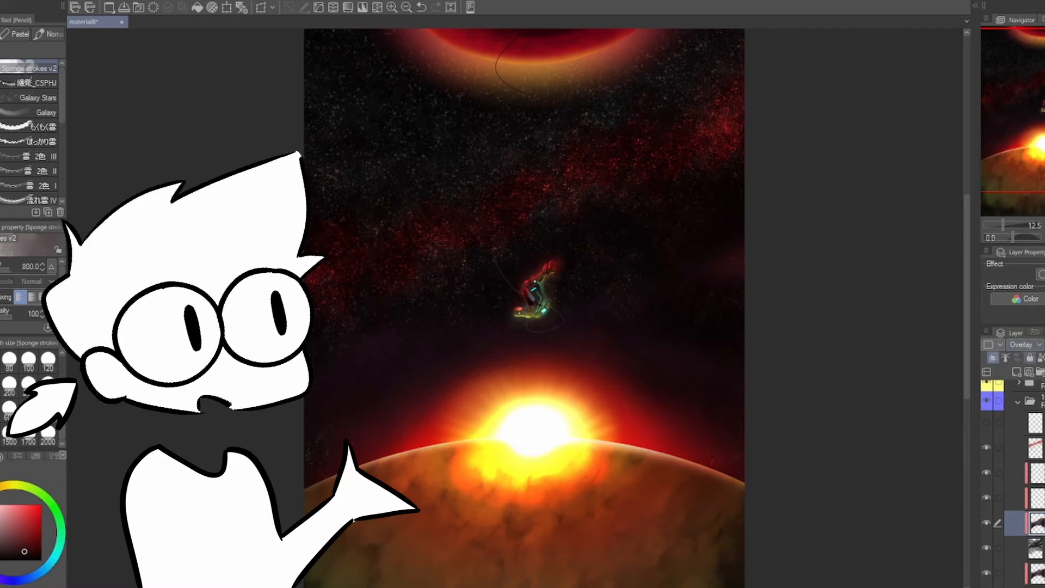
scroll(525, 308, up, 4)
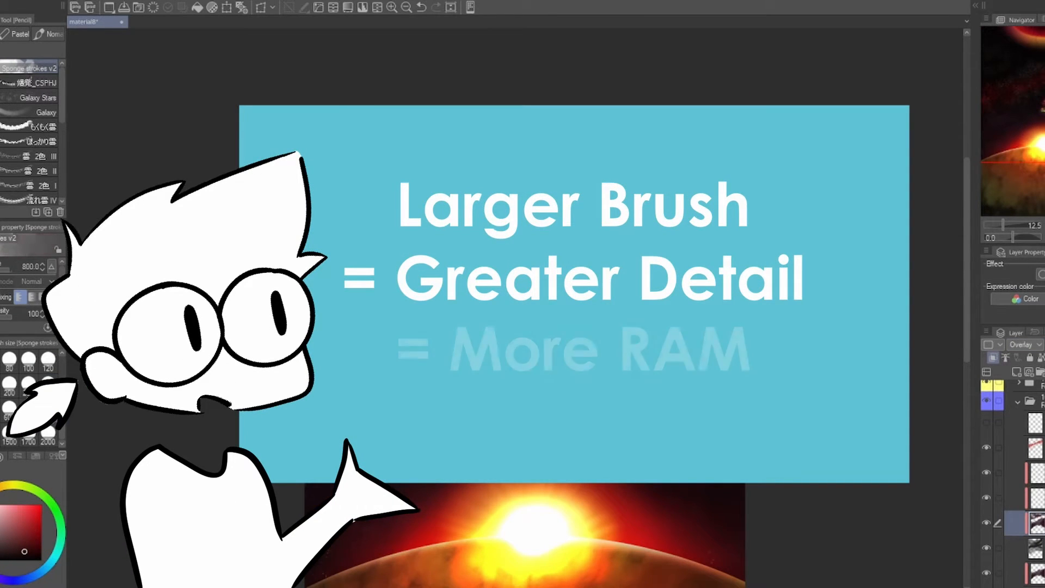
Fill a new layer with an orange sampled from the sun's glow and set its blending mode to Overlay.
key(b)
drag(799, 517, 745, 458)
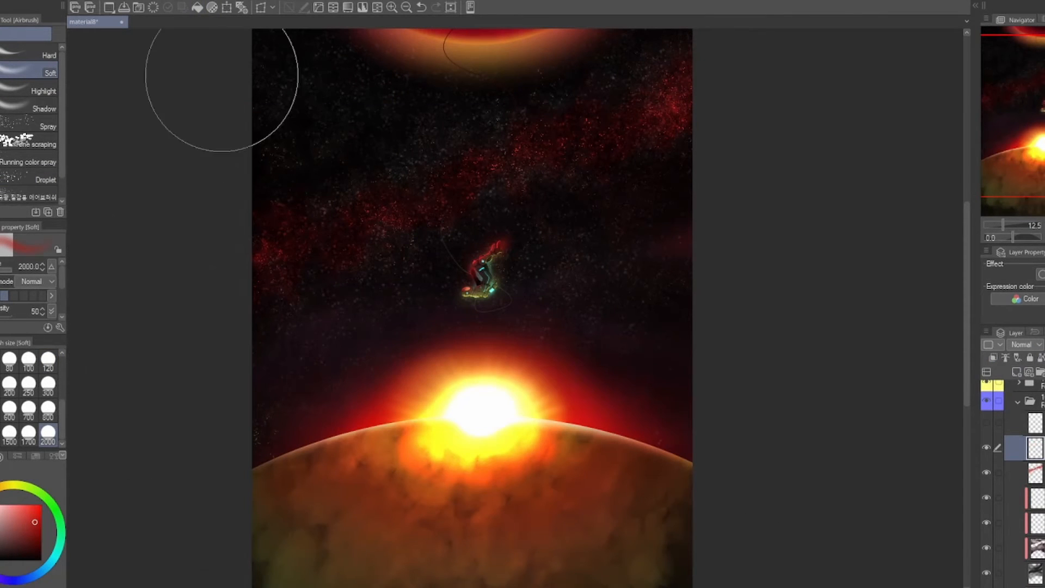
alt+click(472, 368)
click(197, 7)
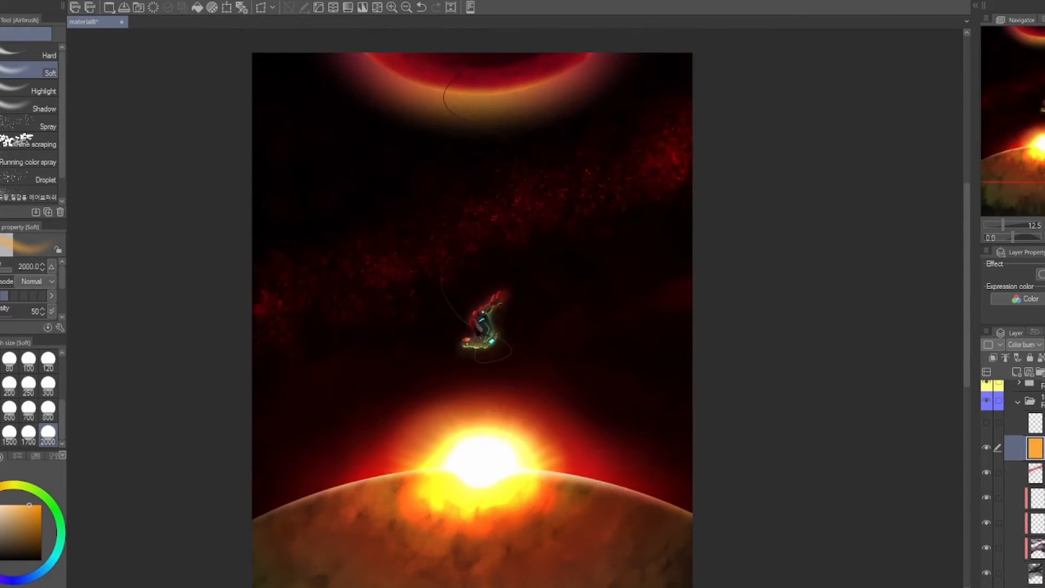
scroll(1025, 345, down, 9)
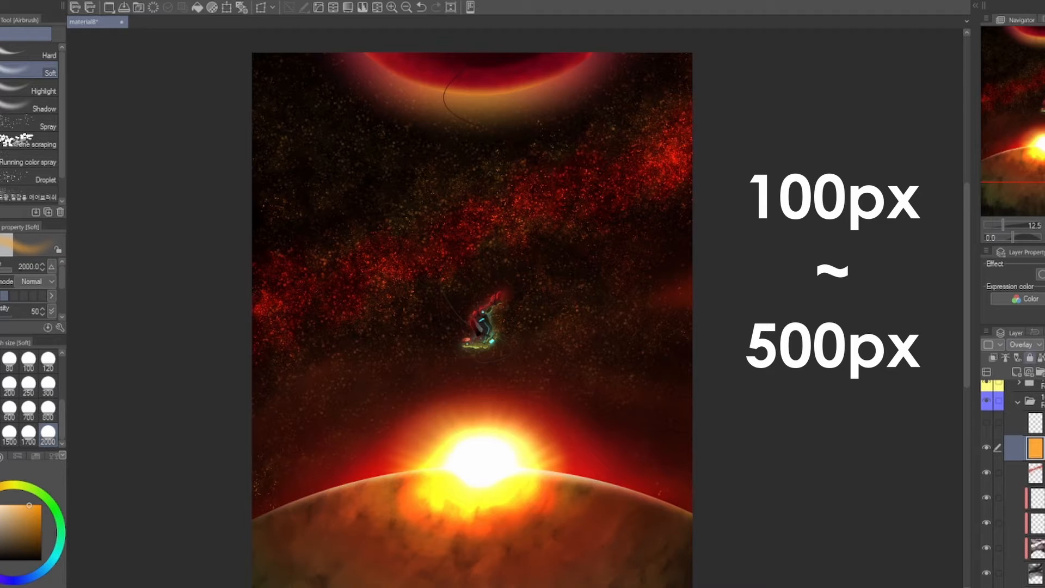
Mask out the orange Overlay layer and switch to a smaller custom brush in the Pencil tool.
key(Delete)
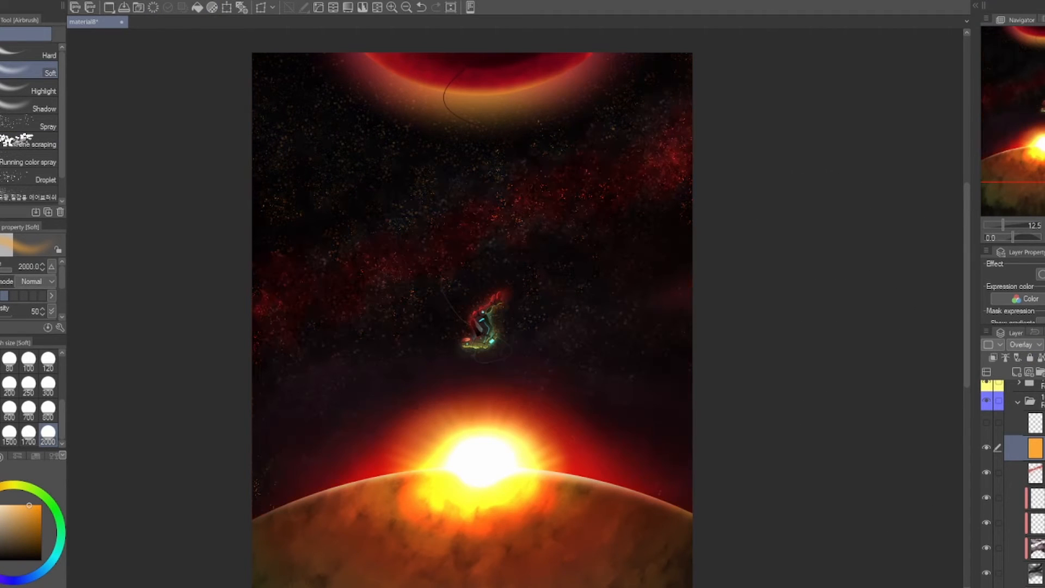
key(p)
key(bracketleft)
key(bracketleft)
key(bracketleft)
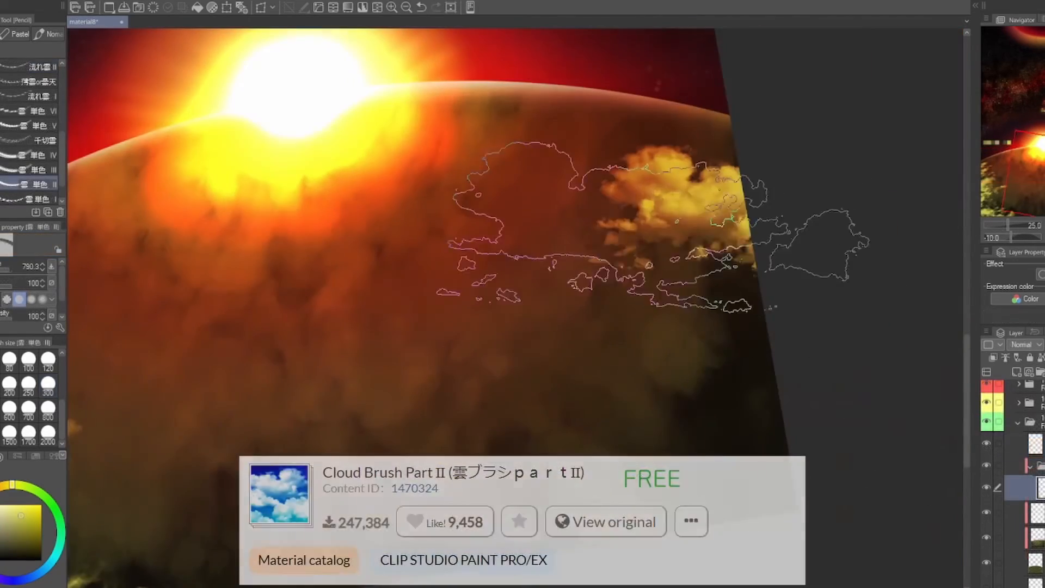
Reduce the cloud brush size and cover the planet's surface with yellow-green clouds.
key(bracketleft)
key(bracketleft)
key(bracketleft)
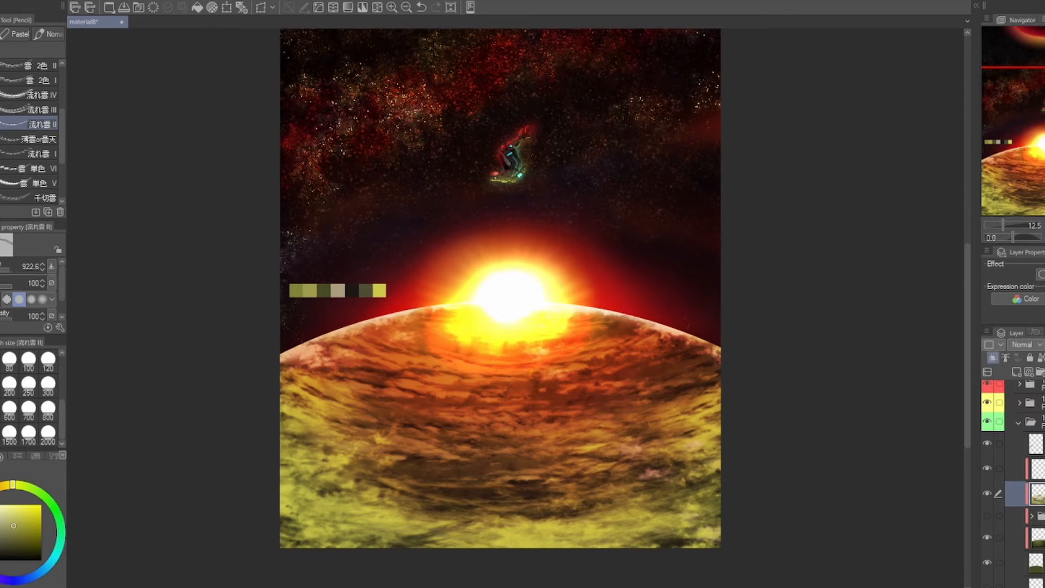
Try painting dark clouds across the planet with the 薄雲or曇天 brush on the rotated canvas.
key(minus)
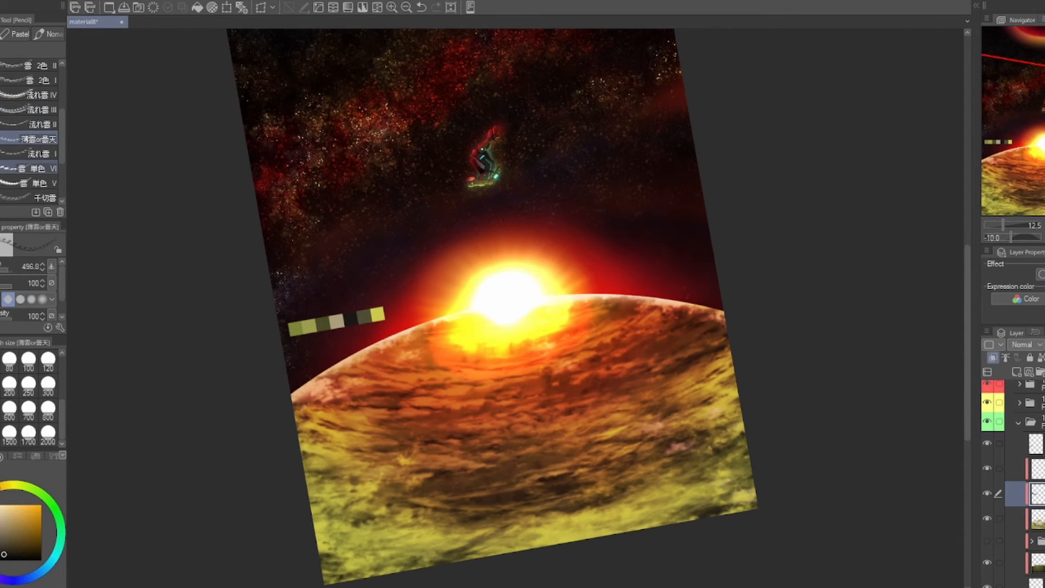
drag(321, 381, 534, 452)
key(ctrl+z)
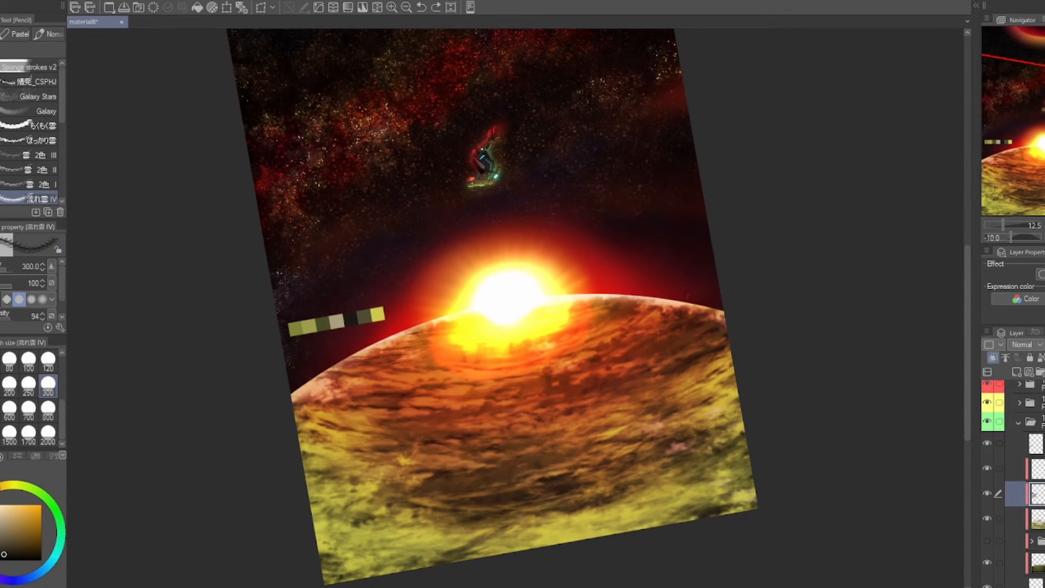
drag(485, 566, 499, 460)
key(minus)
key(minus)
key(minus)
key(comma)
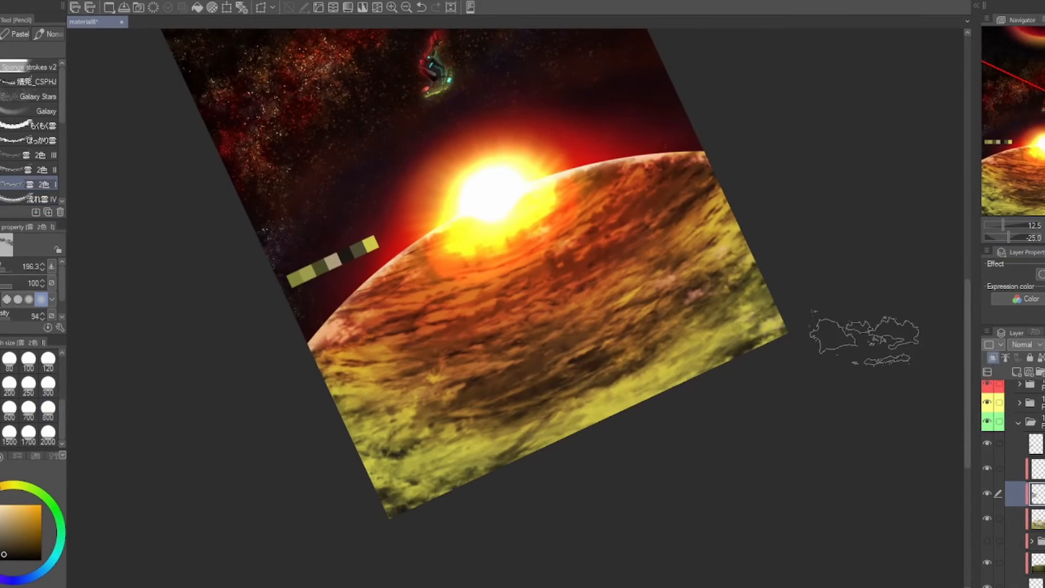
key(asciicircum)
key(asciicircum)
key(asciicircum)
key(asciicircum)
key(asciicircum)
Darken the lower part of the planet with the Soft airbrush at size 2000.
key(b)
click(48, 434)
drag(305, 463, 724, 436)
drag(865, 364, 798, 391)
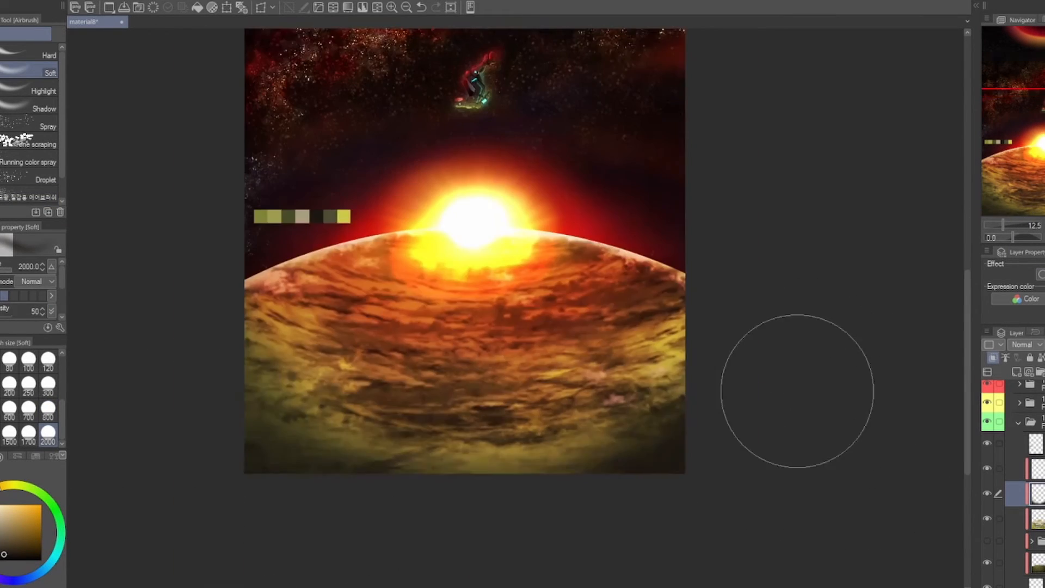
drag(827, 284, 733, 476)
Paint red clouds and a red Galaxy brush haze across the sky on a new layer above the orange layer.
click(1019, 422)
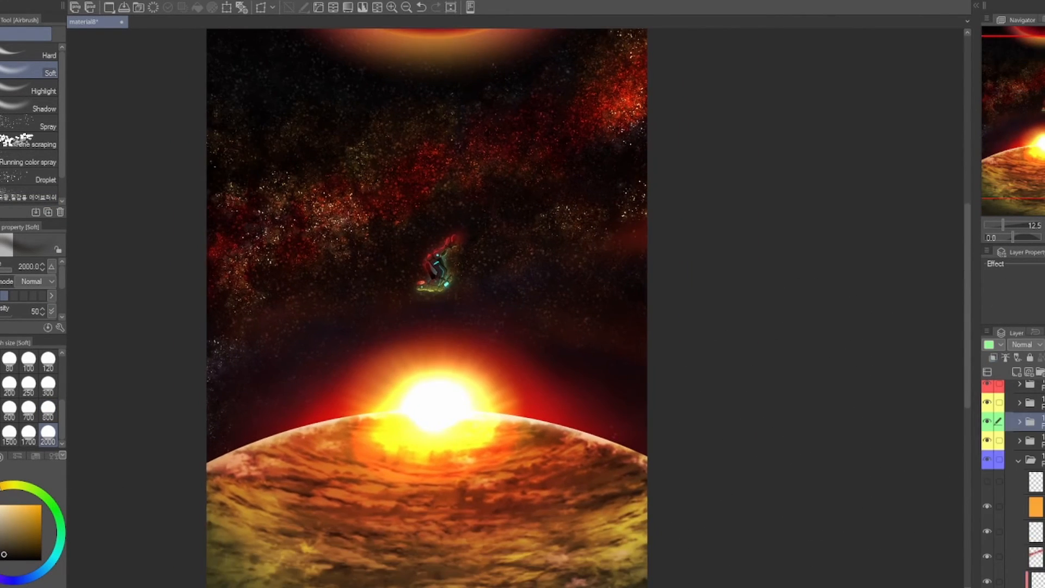
key(x)
key(p)
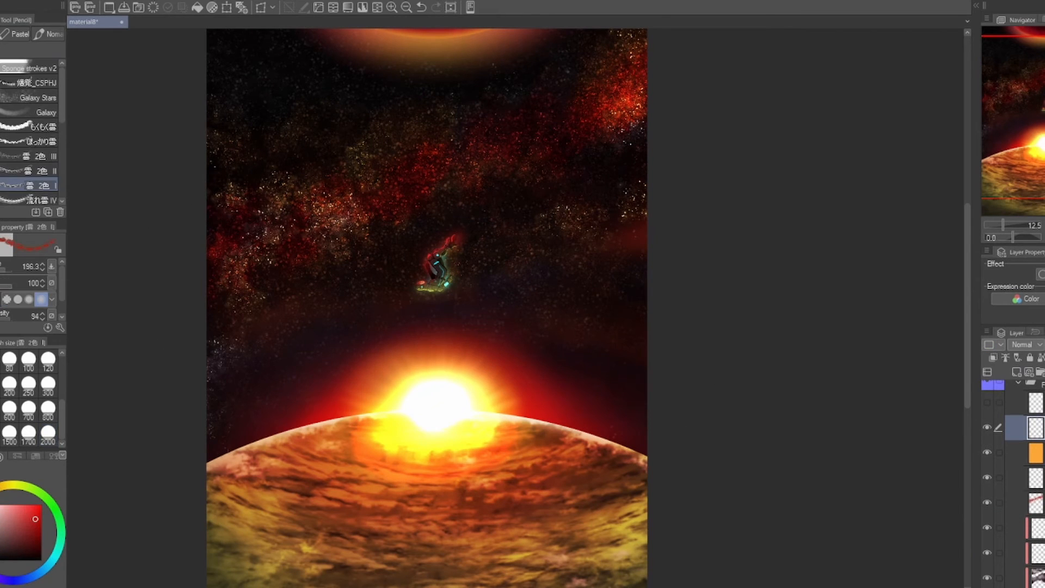
click(30, 163)
click(408, 212)
key(ctrl+z)
drag(426, 272, 480, 294)
click(30, 119)
drag(327, 190, 288, 337)
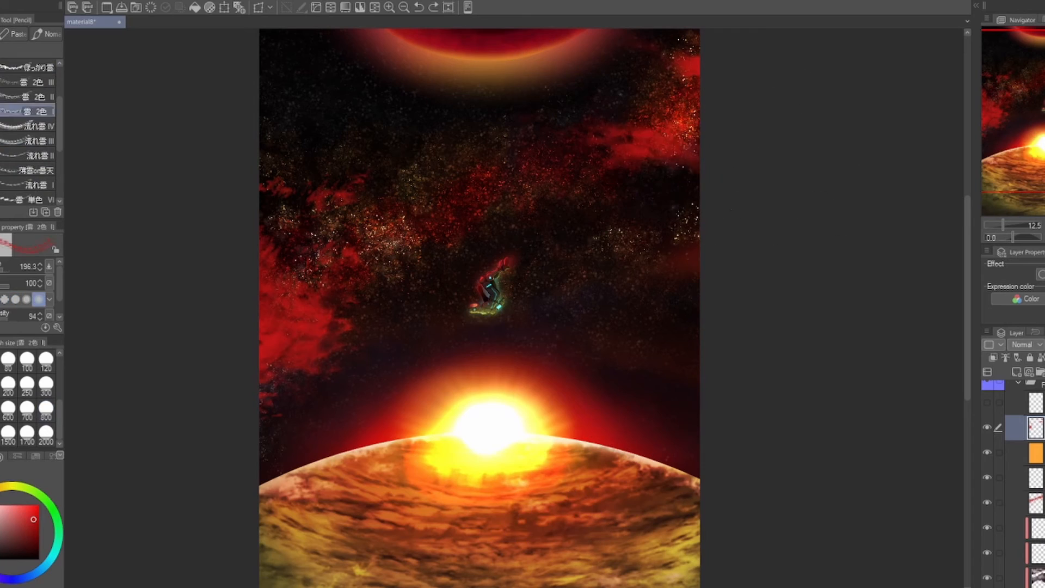
mouse_move(537, 221)
mouse_down()
mouse_move(583, 233)
mouse_move(490, 228)
mouse_up()
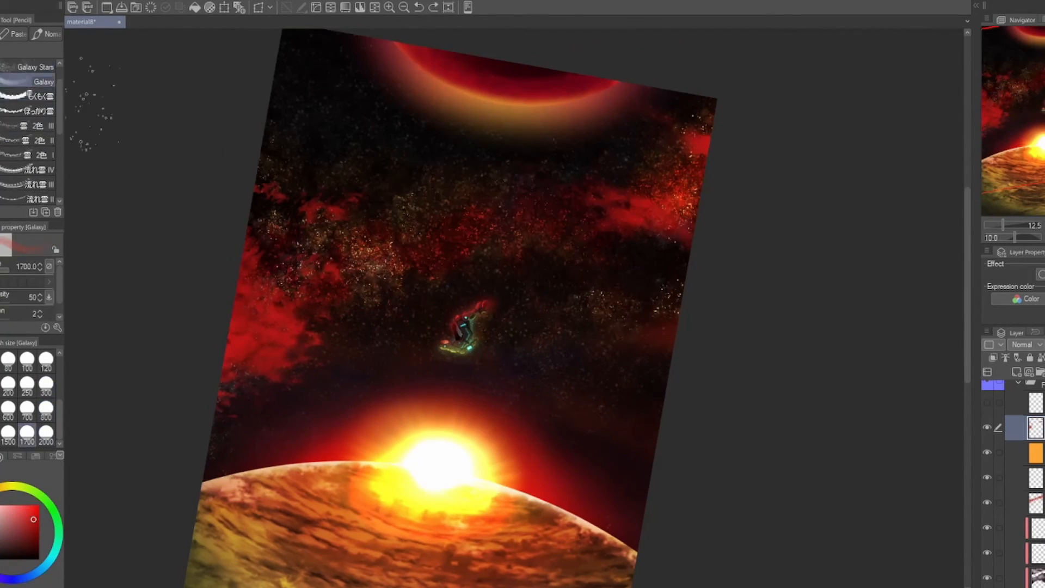
drag(447, 179, 779, 266)
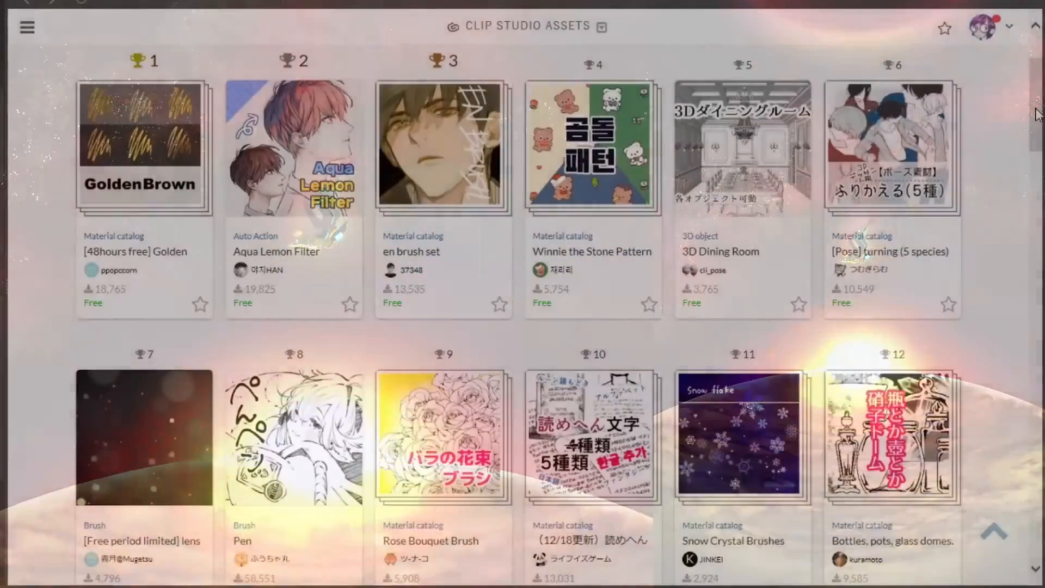
Browse the ranked free materials in CLIP STUDIO ASSETS.
scroll(1032, 147, down, 3)
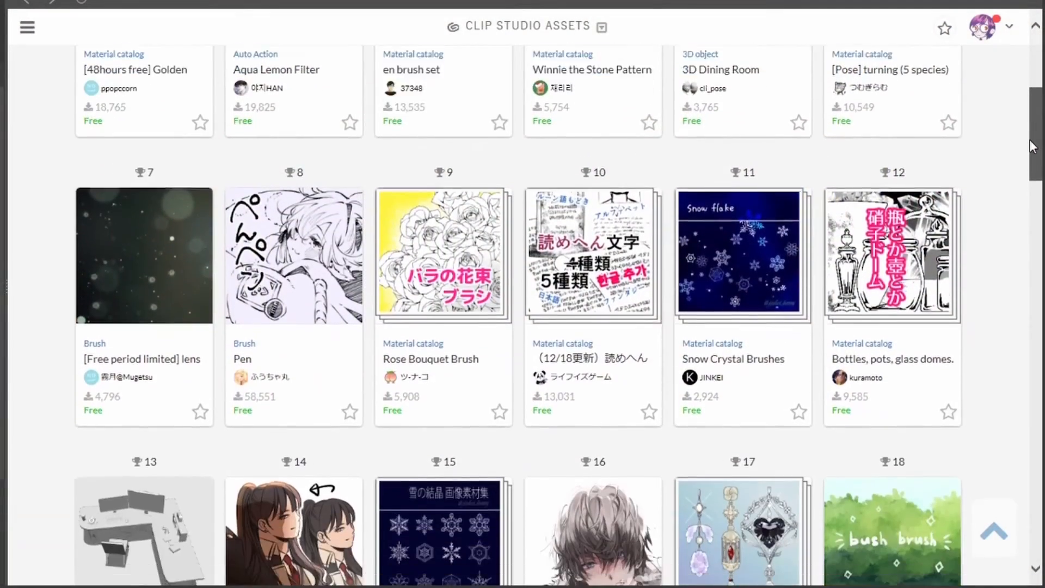
drag(1030, 140, 1008, 462)
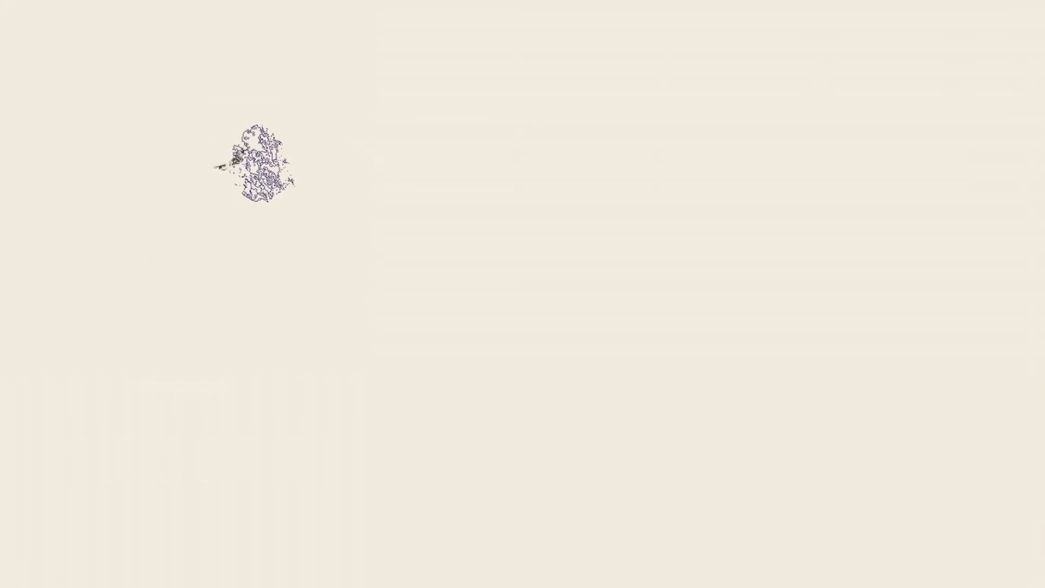